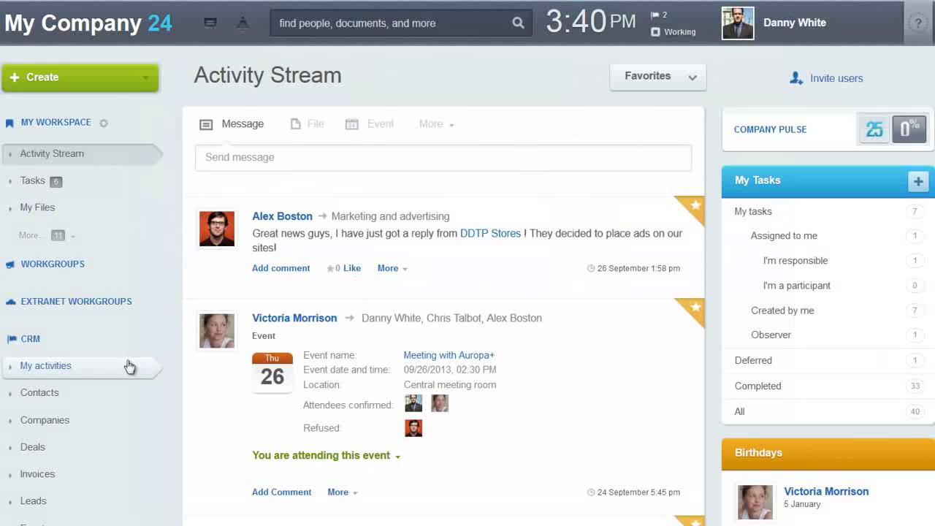
Scroll the sidebar down to reach CRM > Leads.
scroll(129, 367, "down", 3)
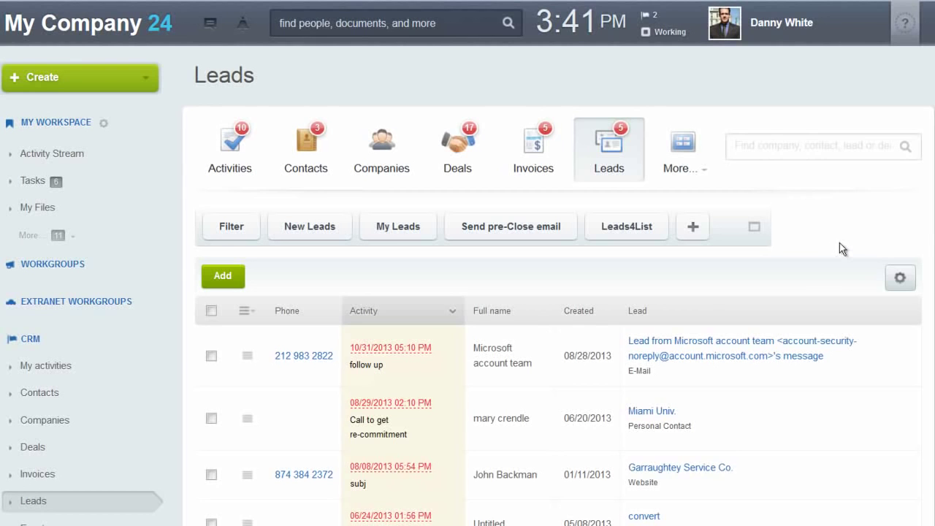
Start a lead import with leads.csv as the data file and advance to field mapping.
left_click(904, 278)
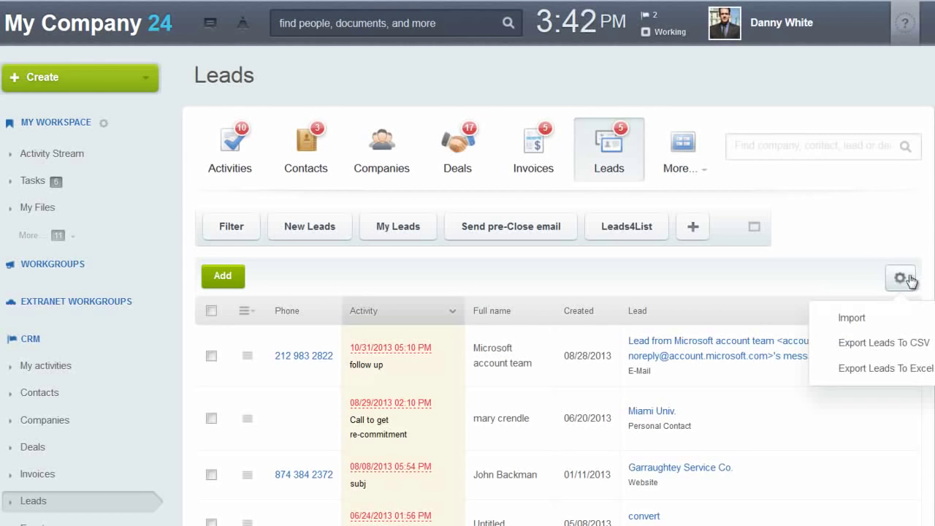
left_click(865, 322)
scroll(554, 369, "down", 1)
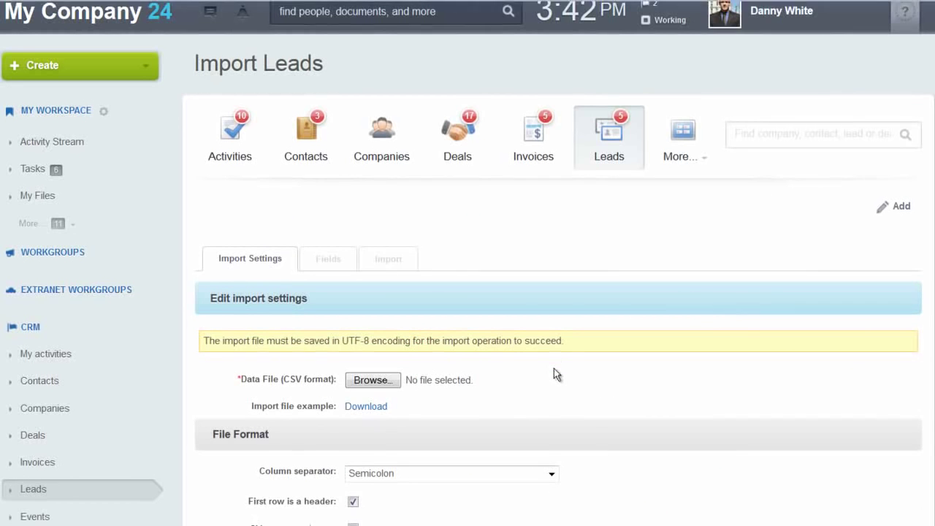
scroll(555, 375, "down", 3)
scroll(639, 347, "up", 1)
left_click(372, 229)
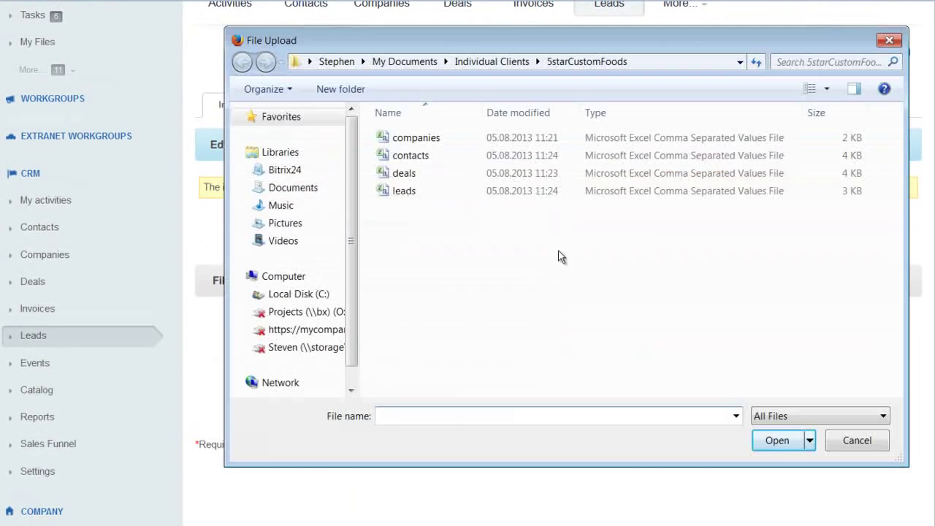
double_click(407, 192)
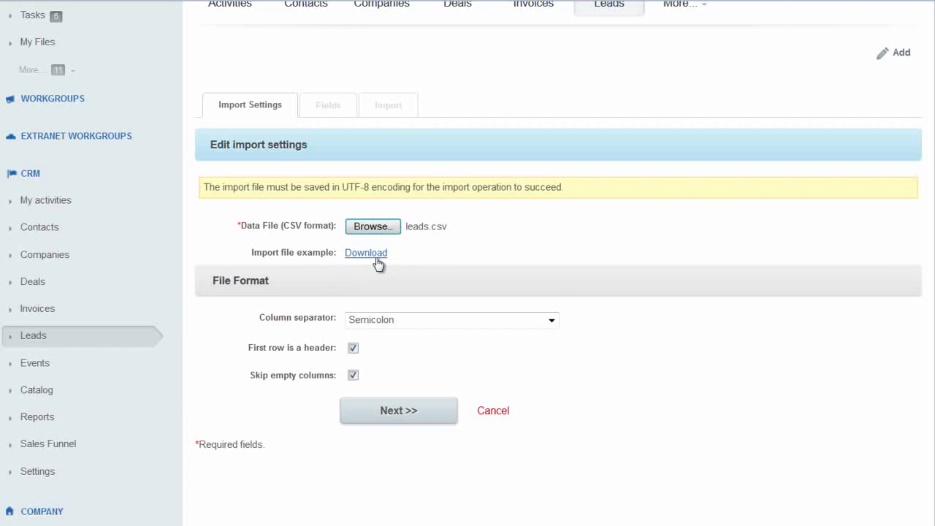
left_click(396, 413)
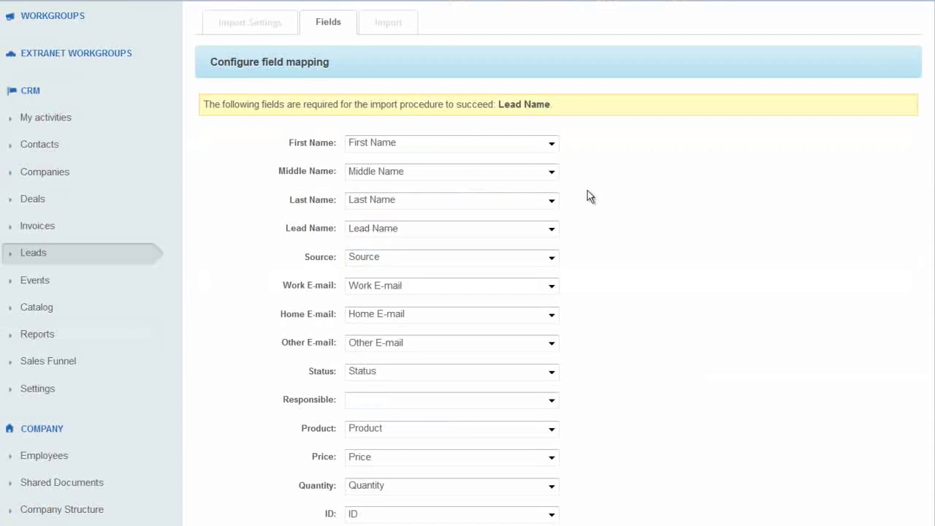
Leave the First Name and Price mappings unchanged and import the 19 leads.
left_click(551, 144)
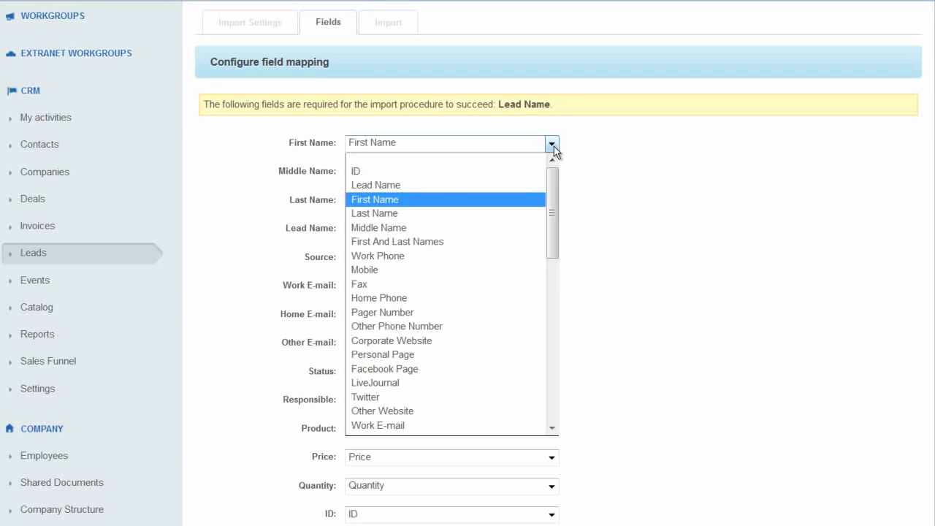
left_click(625, 160)
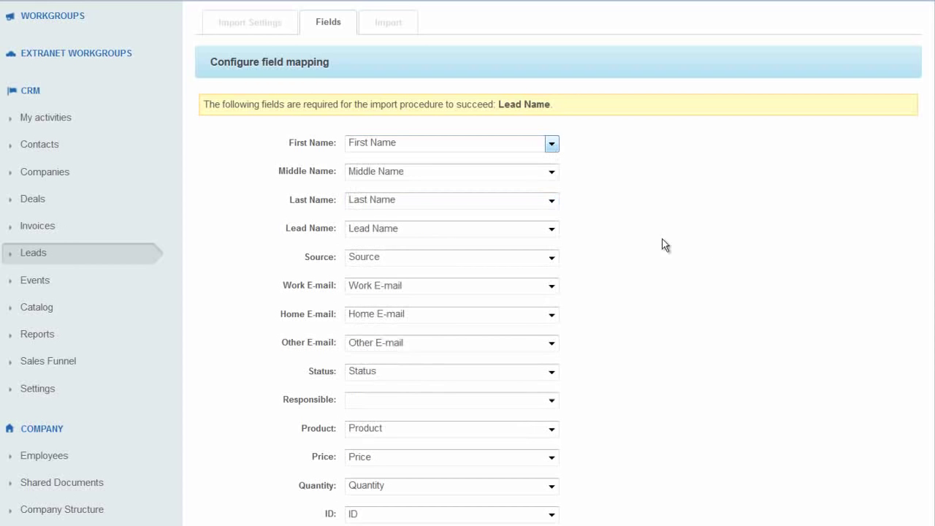
scroll(709, 256, "down", 5)
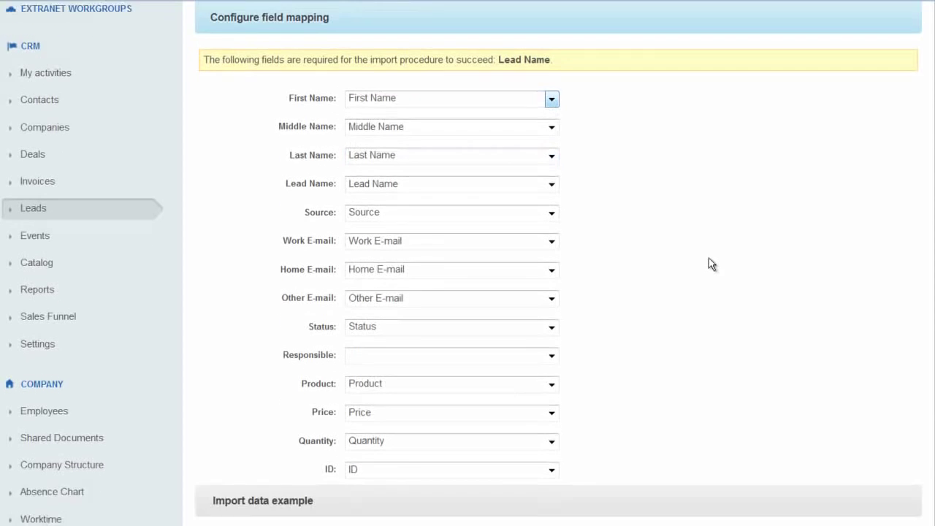
scroll(657, 197, "down", 3)
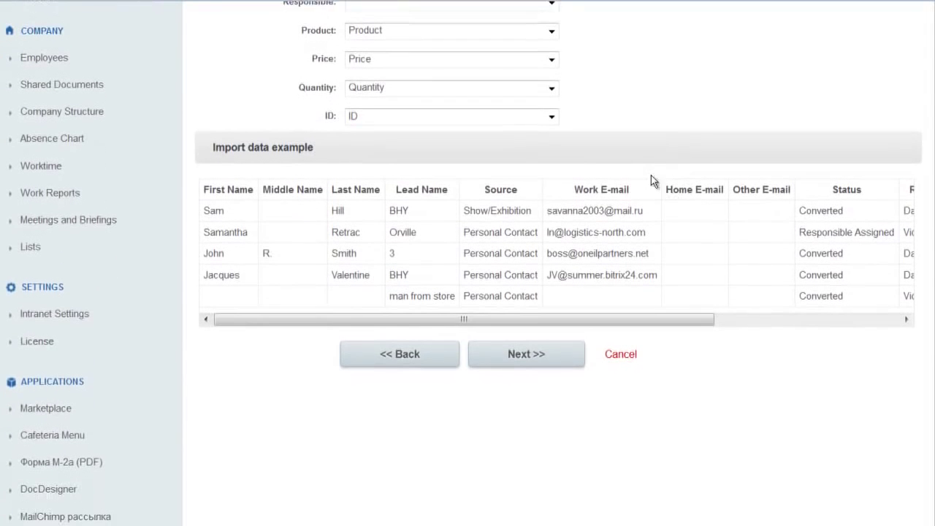
left_click(552, 52)
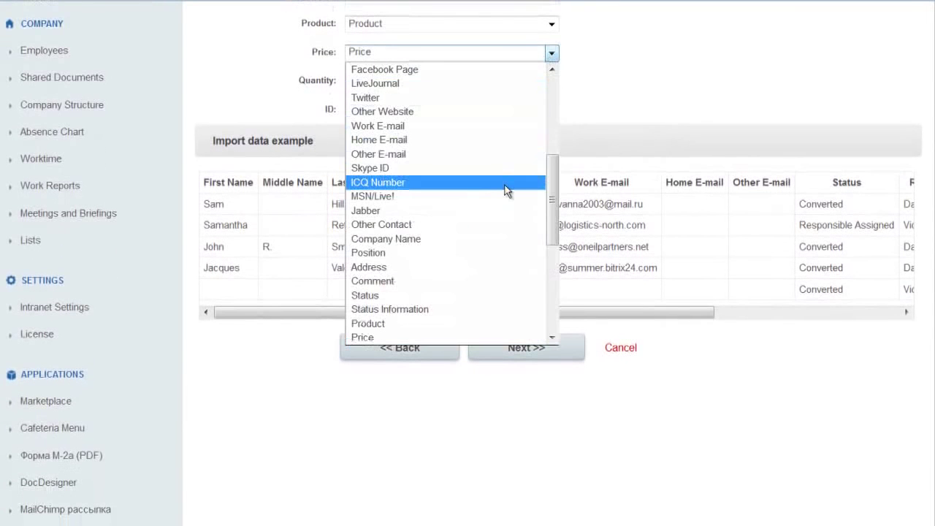
left_click(569, 175)
left_click(555, 360)
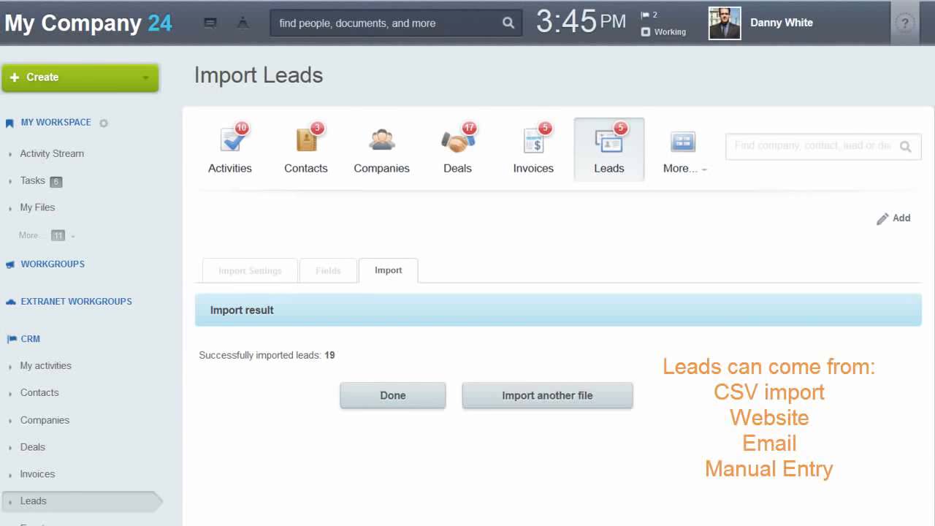
left_click(389, 402)
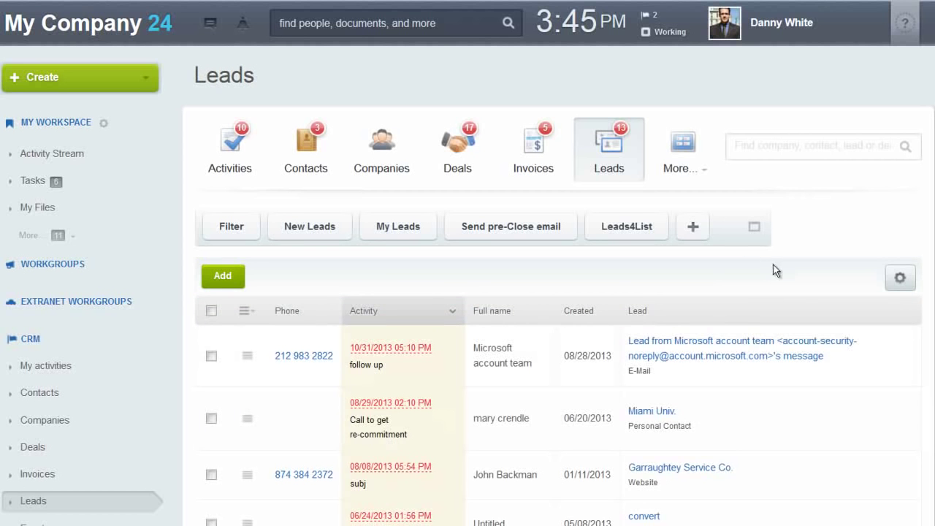
Scroll through the CRM Settings links and open Selection lists.
scroll(839, 195, "down", 3)
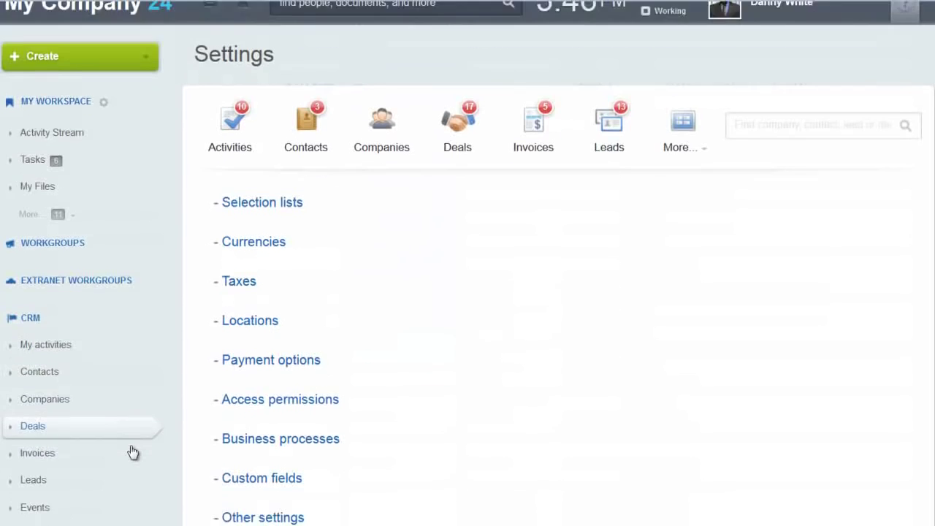
scroll(51, 394, "up", 2)
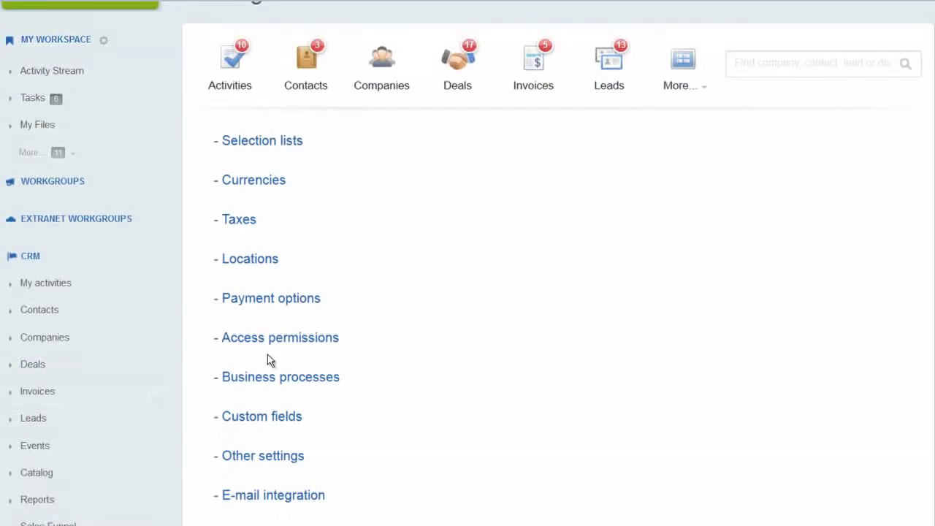
scroll(504, 195, "down", 1)
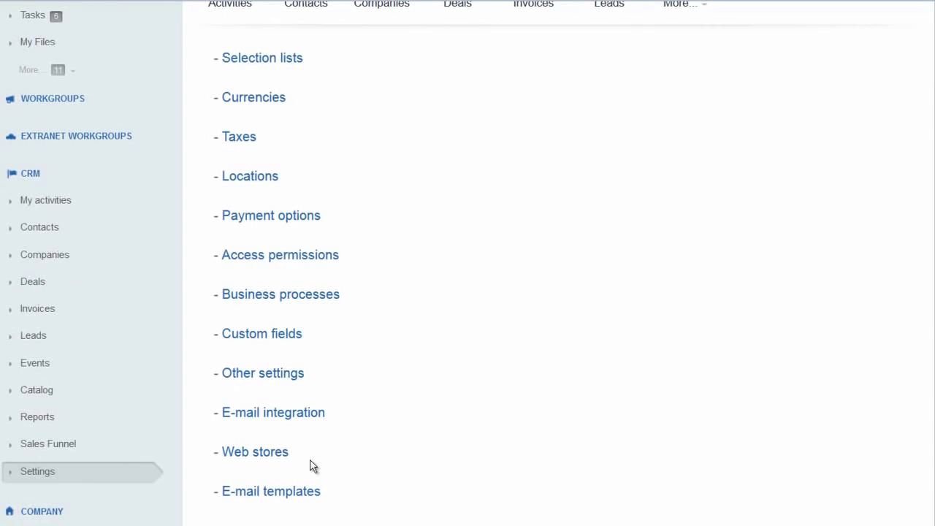
left_click(295, 64)
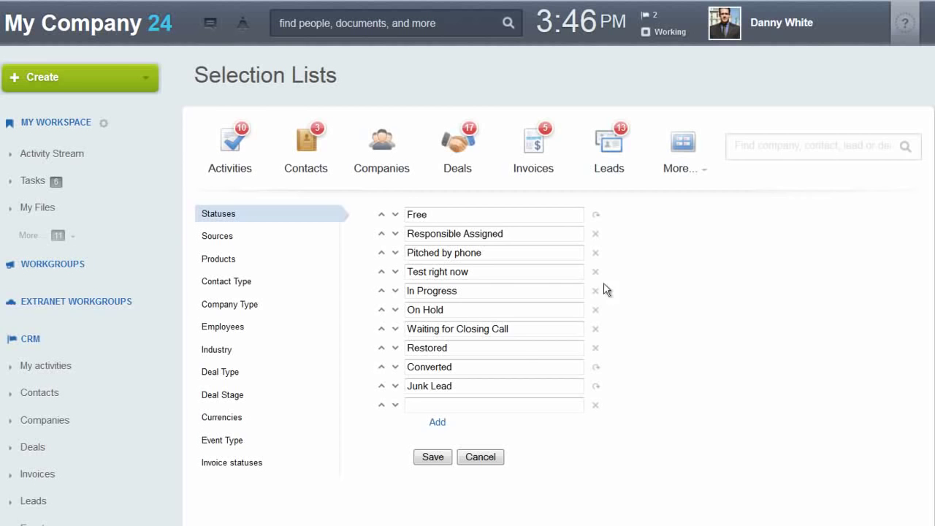
Delete the 'Test right now' status from the lead Statuses list.
left_click_drag(408, 272, 489, 275)
left_click(488, 275)
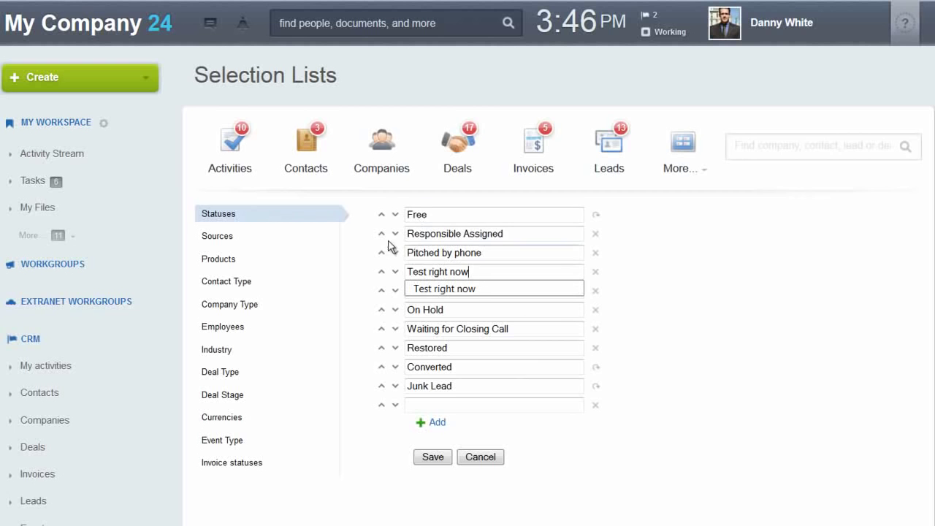
left_click(595, 272)
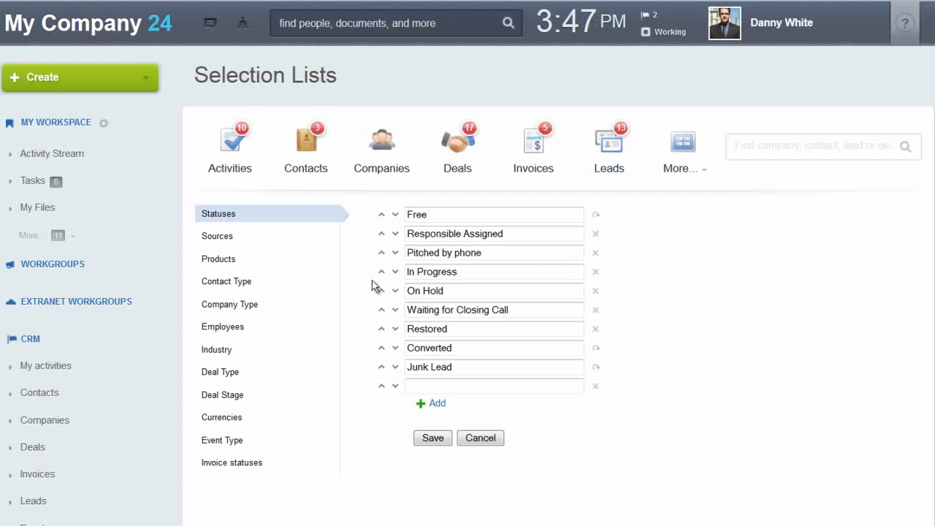
Review the Sources, Contact Type, Company Type and Deal Stages lists.
left_click(219, 241)
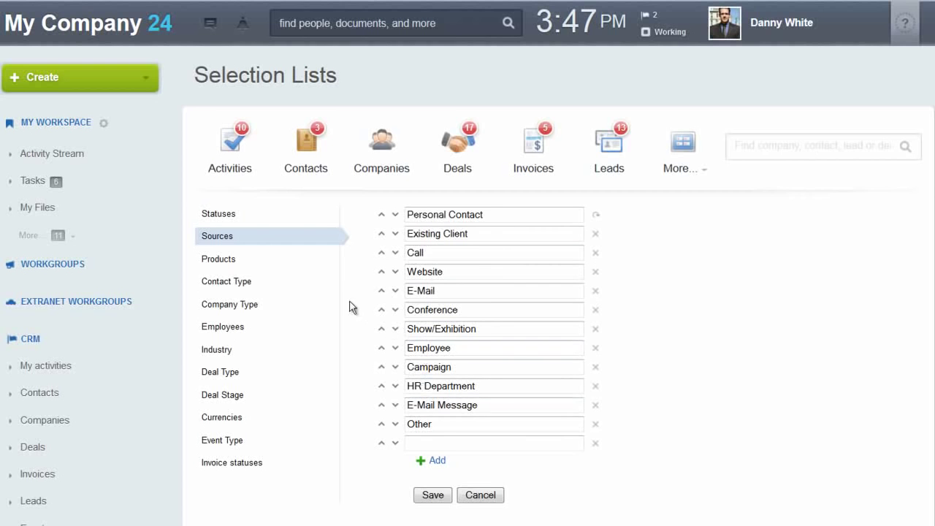
left_click(239, 285)
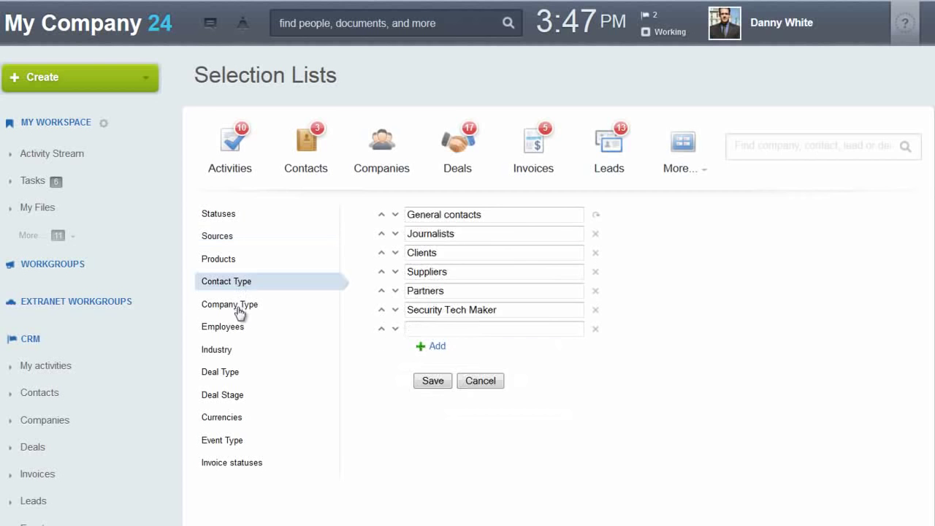
left_click(241, 305)
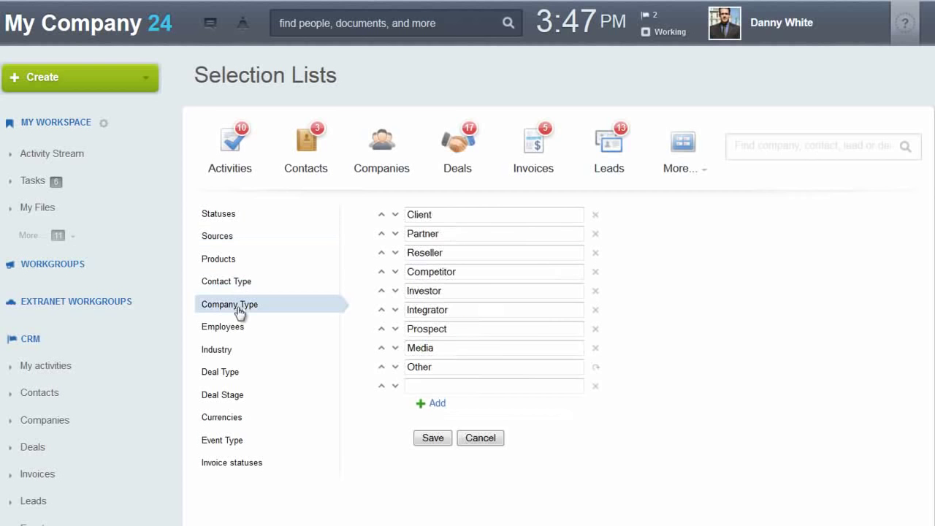
left_click(245, 398)
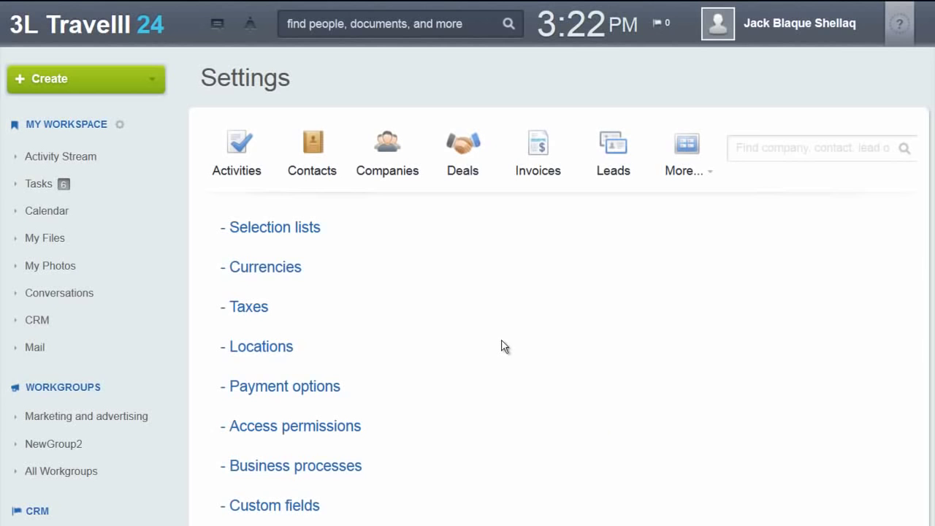
Add currency BRL with exchange rate 2 and R$ as its English currency format.
left_click(285, 272)
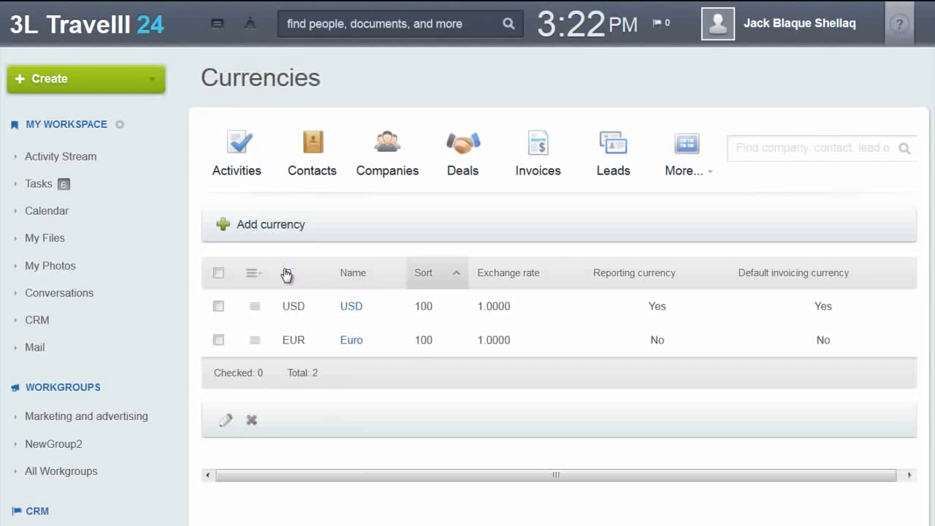
left_click(266, 231)
left_click(428, 391)
type("BRL")
key("Tab")
type("2")
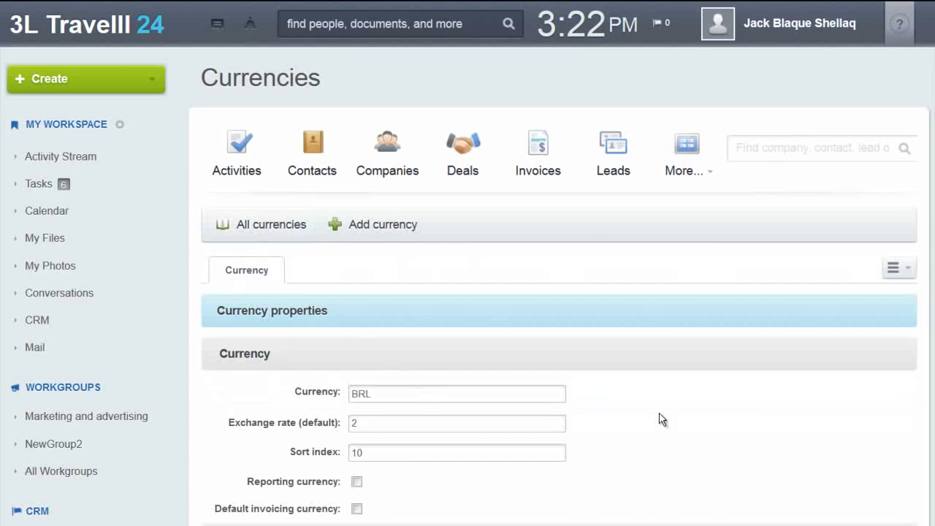
scroll(661, 418, "down", 2)
scroll(660, 418, "down", 2)
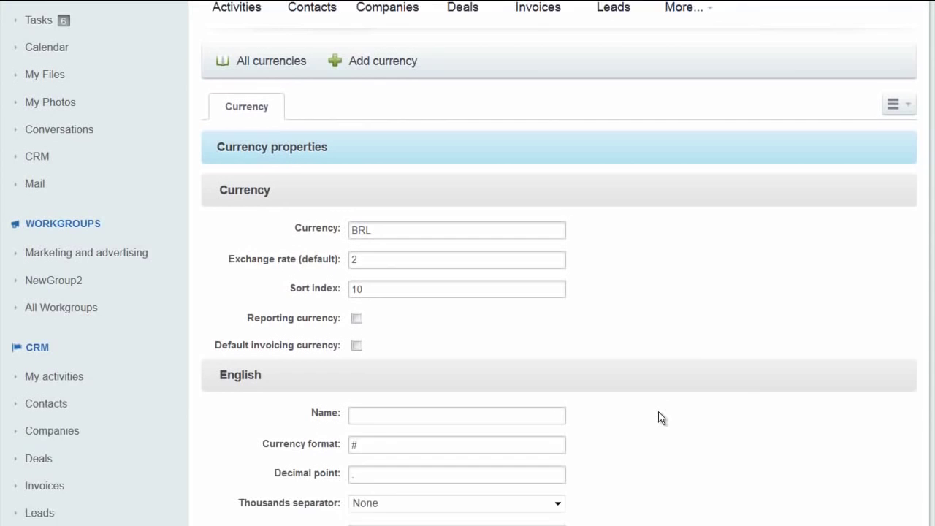
left_click(370, 398)
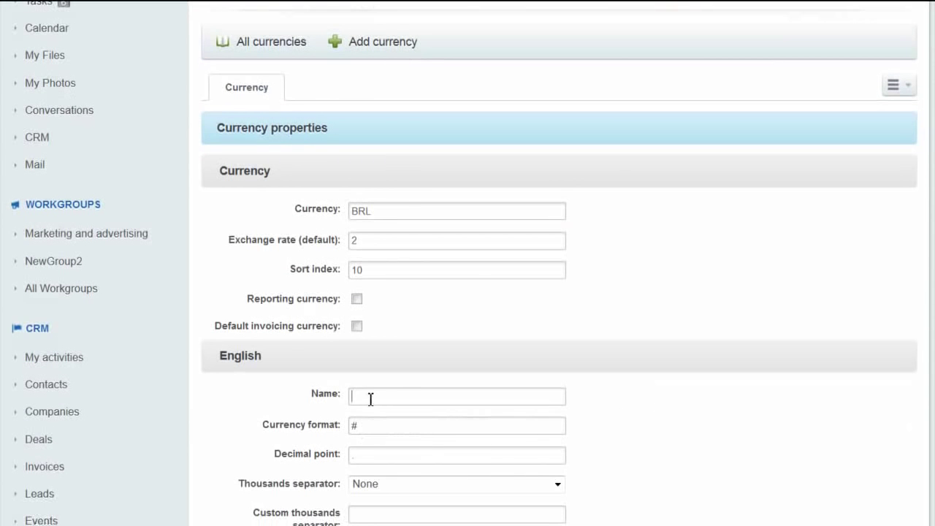
key("Tab")
type("R$")
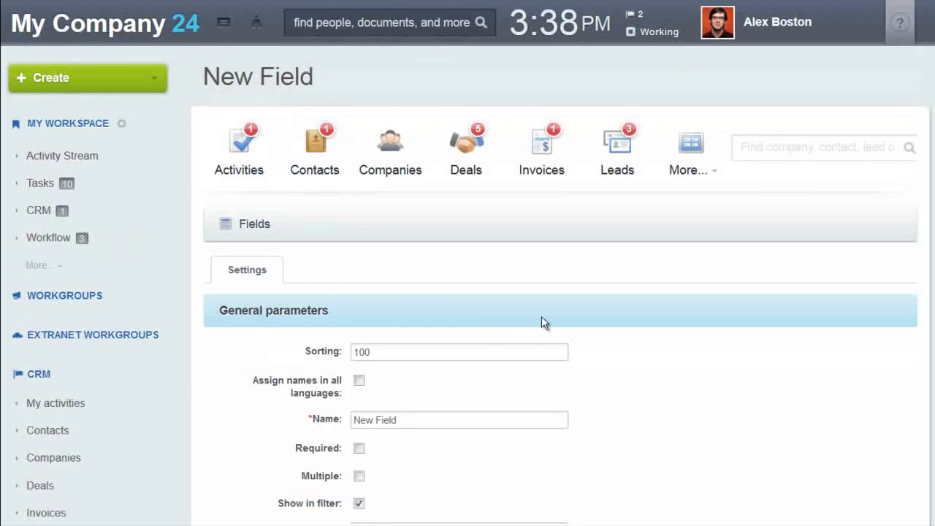
Rename the new custom field to 'Regional Code' and keep String as its type.
scroll(543, 322, "down", 3)
left_click_drag(430, 236, 293, 236)
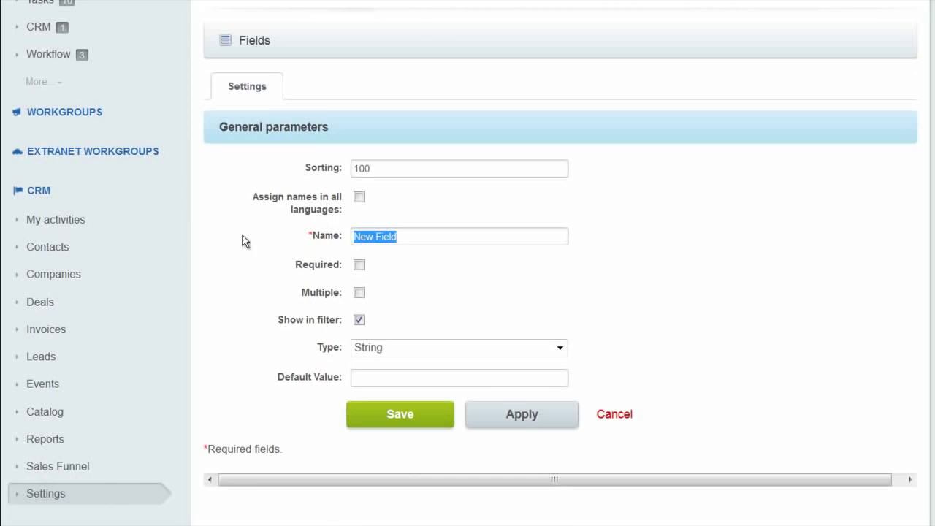
type("Regional Code")
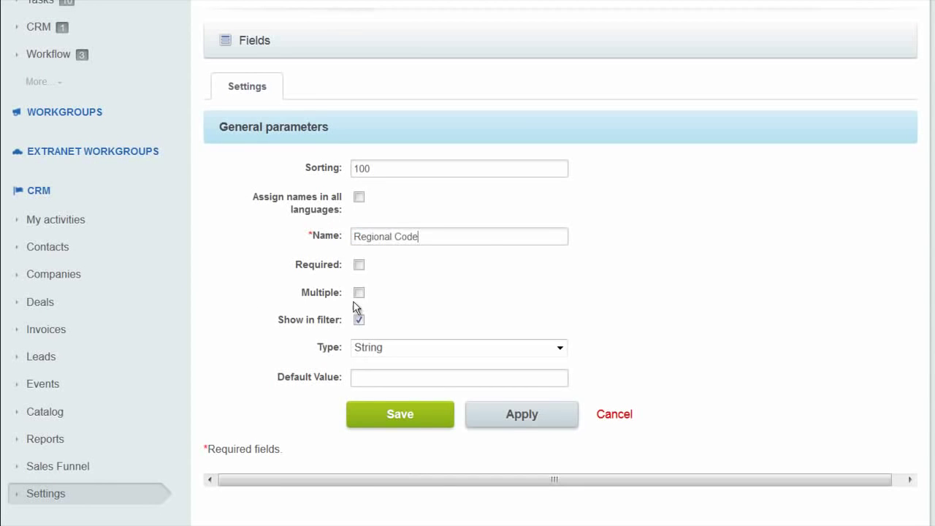
left_click(391, 352)
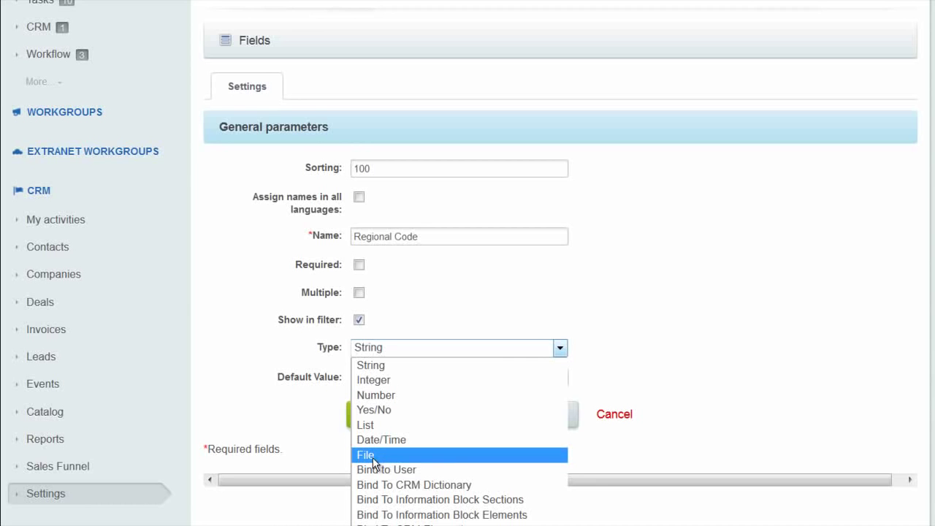
left_click(329, 465)
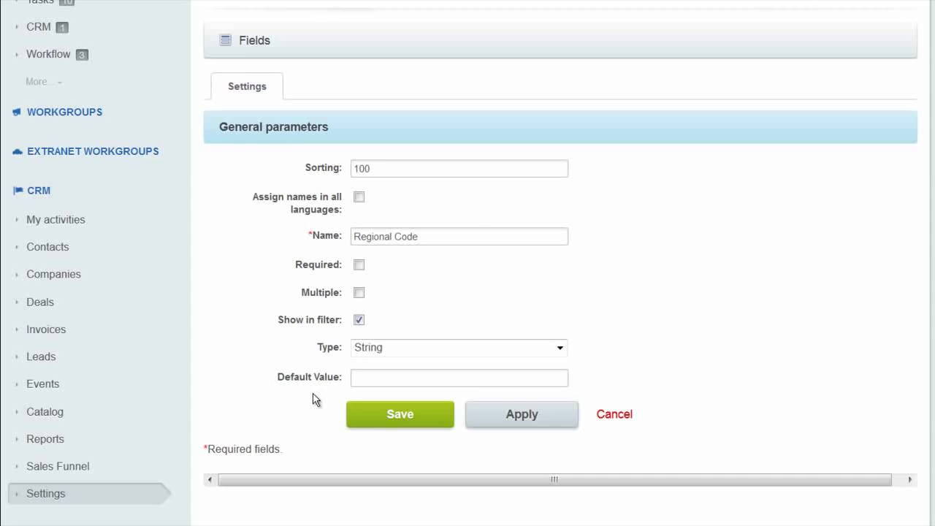
scroll(313, 399, "up", 5)
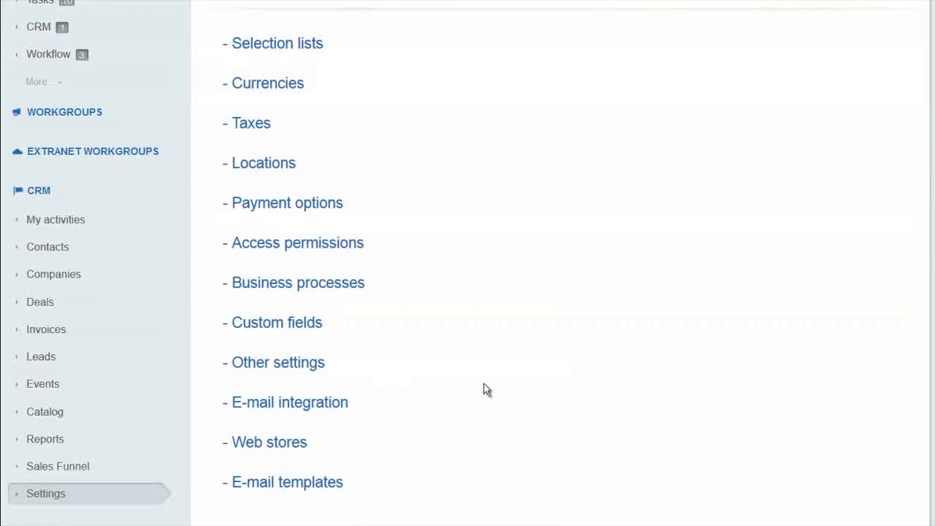
Scroll through the E-mail integration Send&Save mailbox and lead-creation settings.
scroll(606, 382, "down", 4)
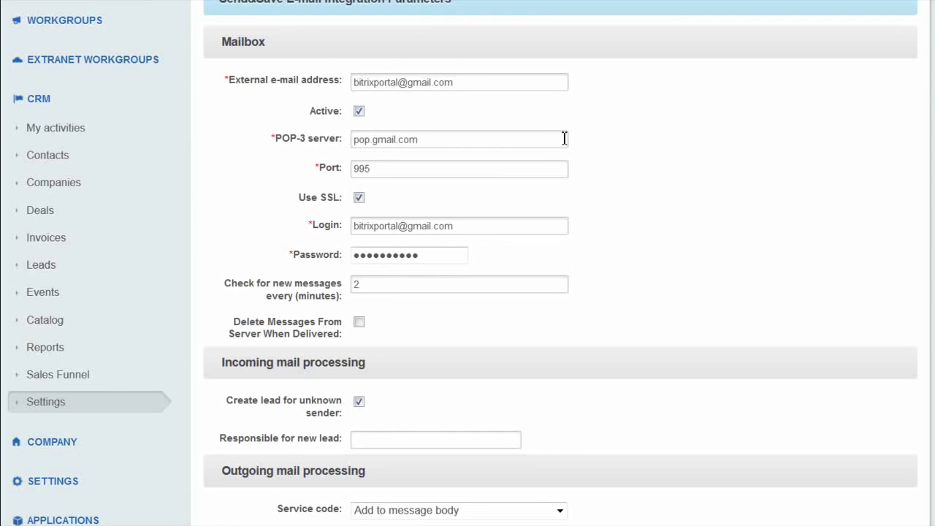
scroll(664, 261, "down", 1)
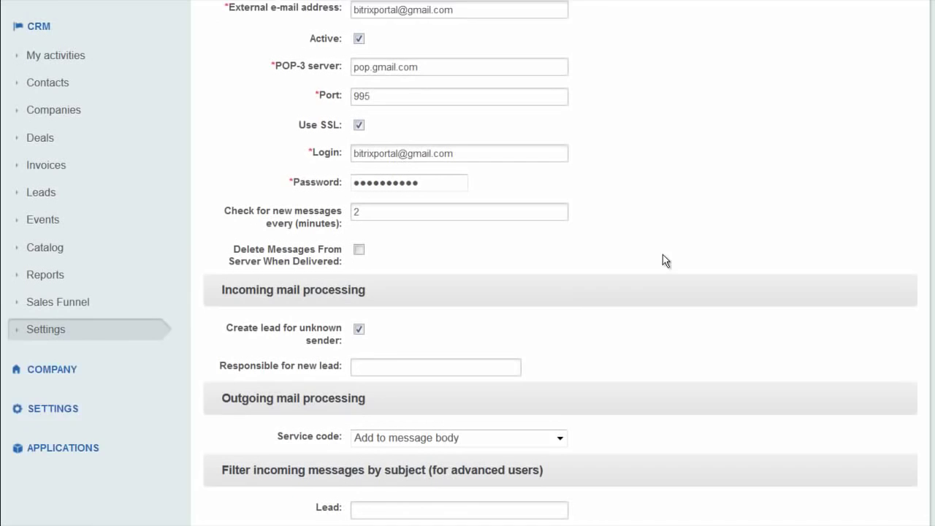
scroll(664, 259, "down", 1)
left_click_drag(227, 216, 344, 236)
left_click(436, 226)
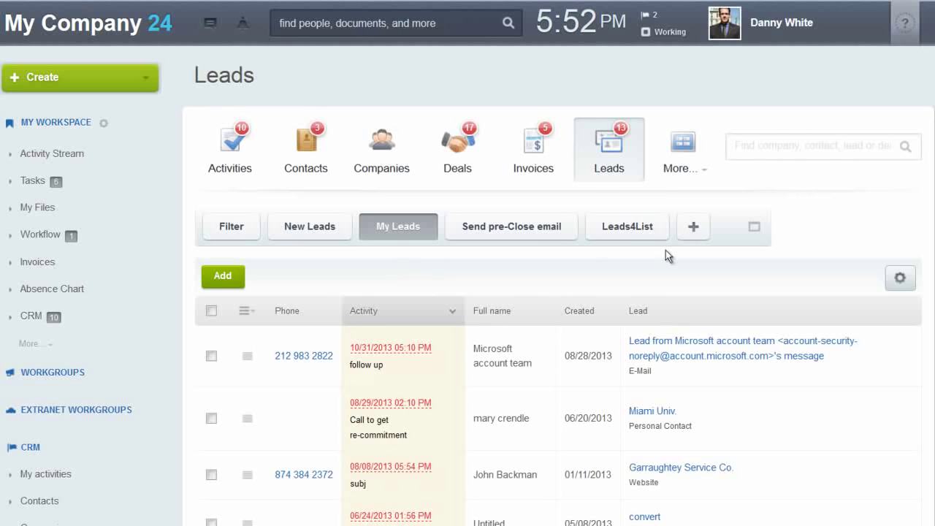
Set another colleague as Responsible in the My Leads filter, then collapse the filter.
left_click(753, 233)
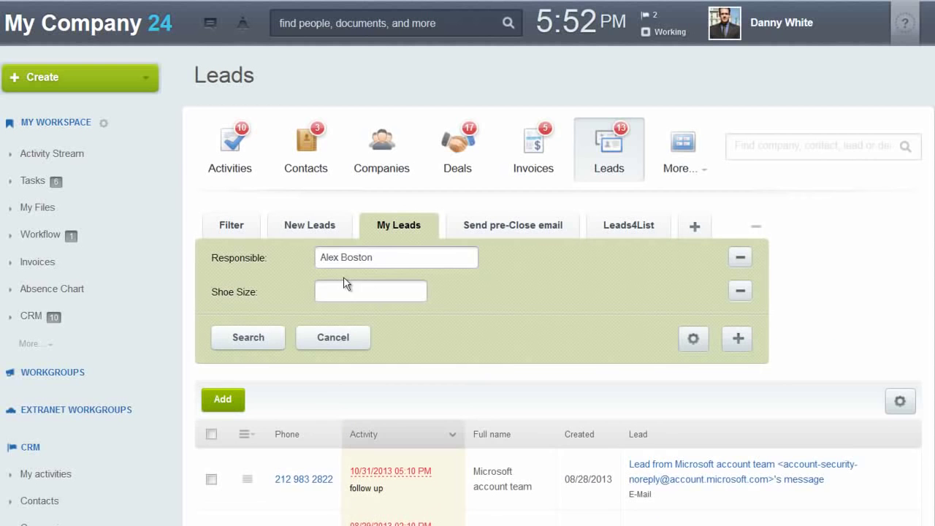
left_click(387, 257)
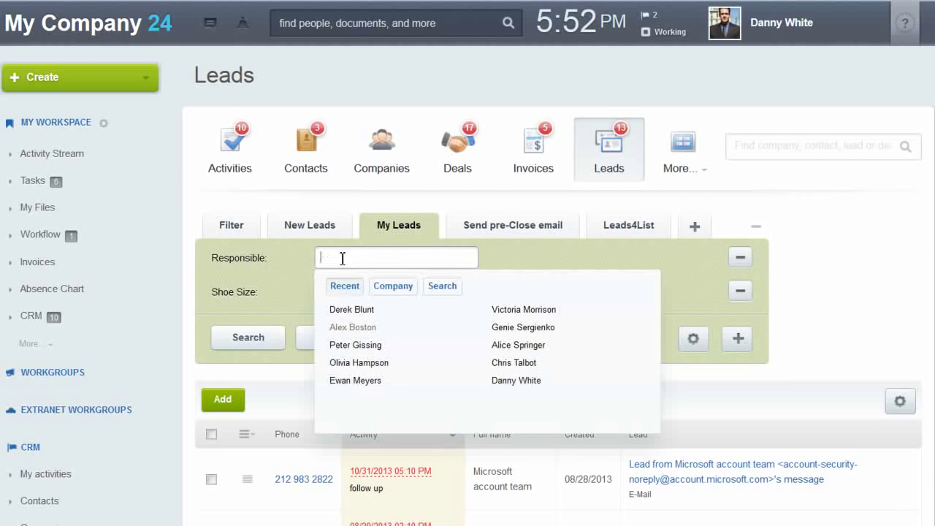
left_click(350, 343)
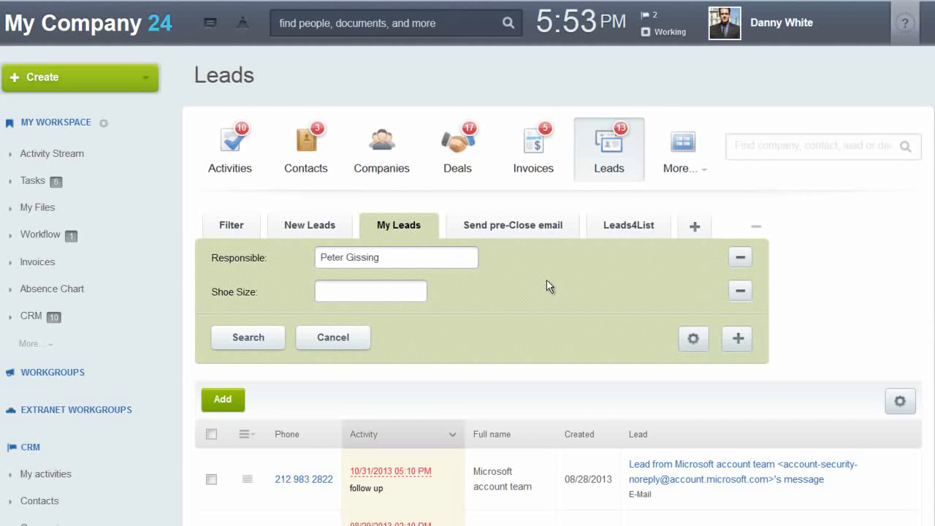
left_click(738, 340)
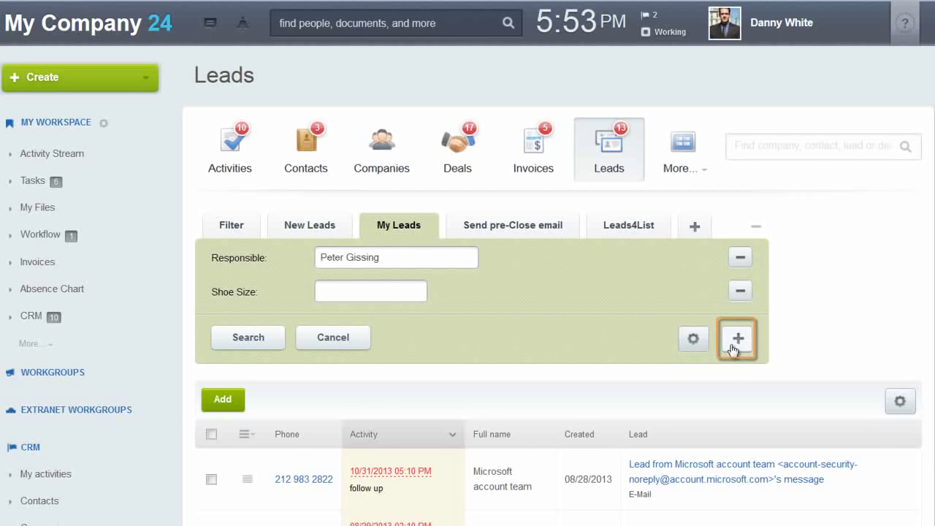
left_click(757, 227)
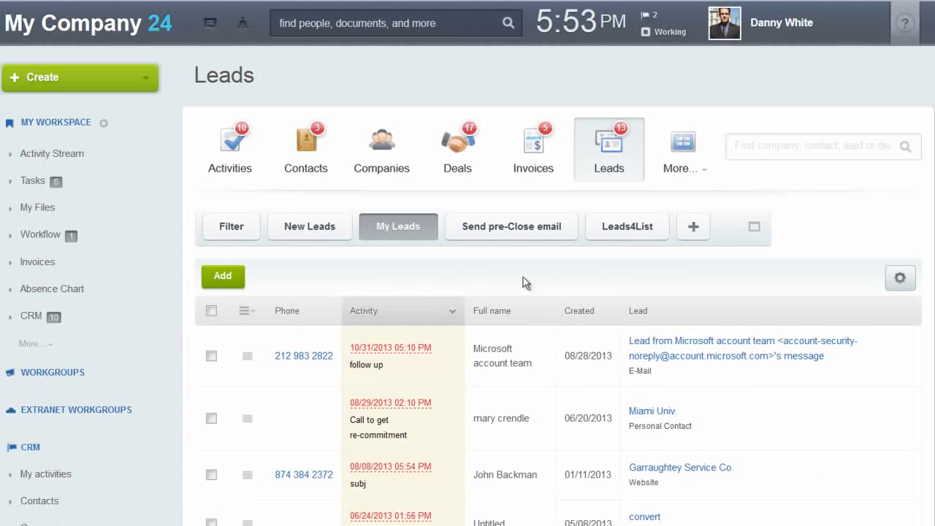
Move the Created column to right after Activity in the leads list.
scroll(585, 269, "down", 3)
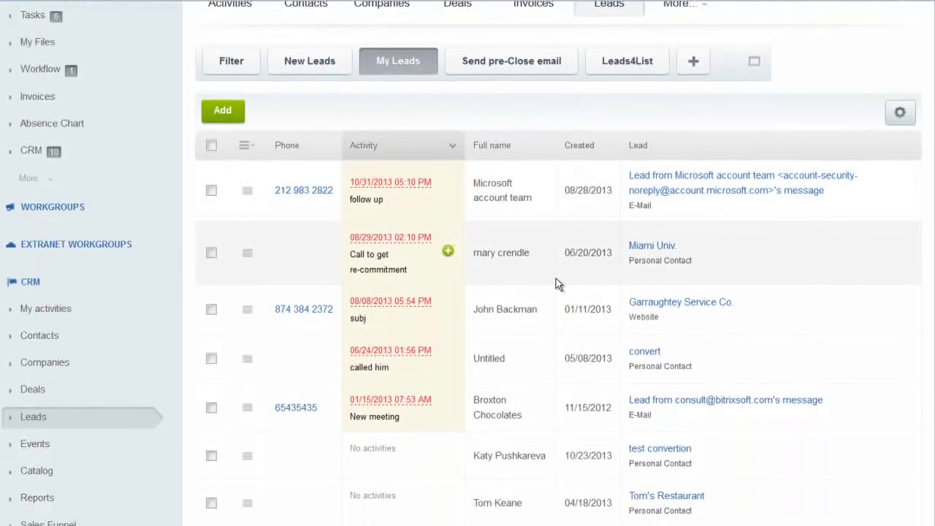
scroll(526, 263, "down", 2)
left_click(247, 65)
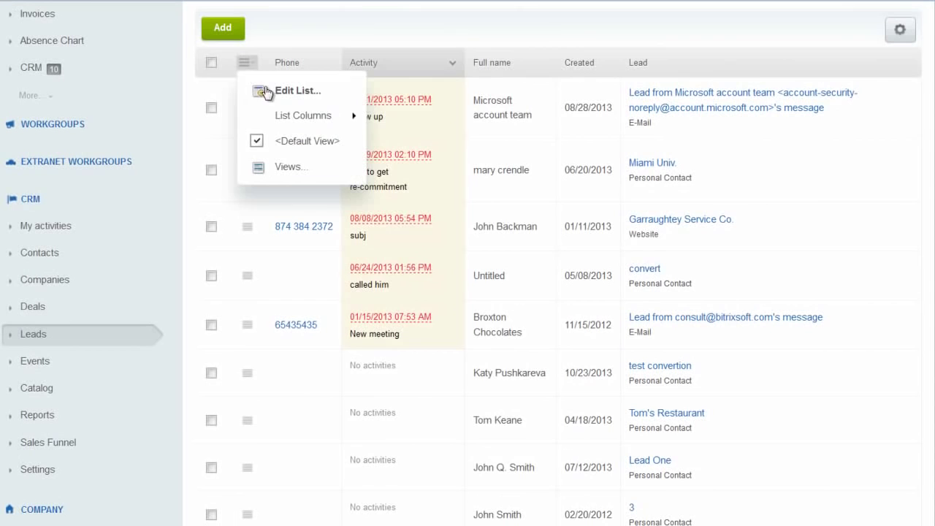
mouse_move(312, 115)
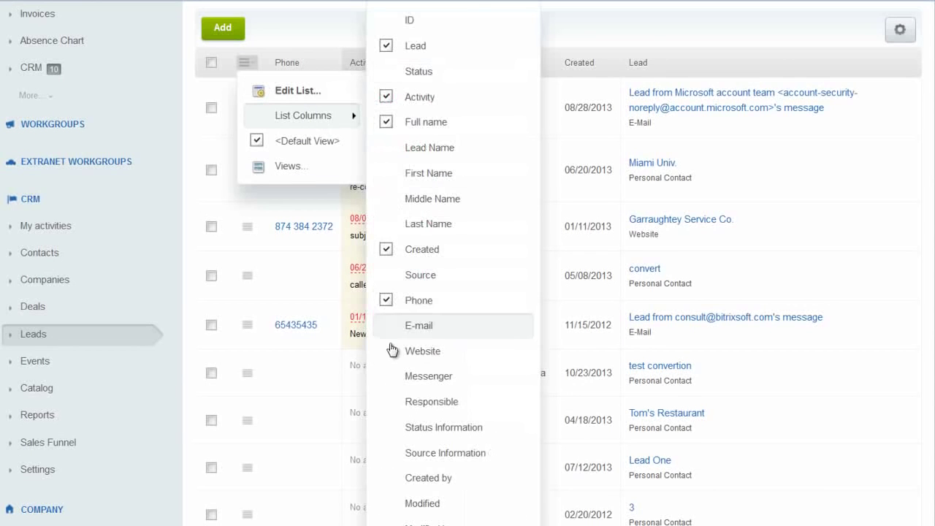
left_click(616, 45)
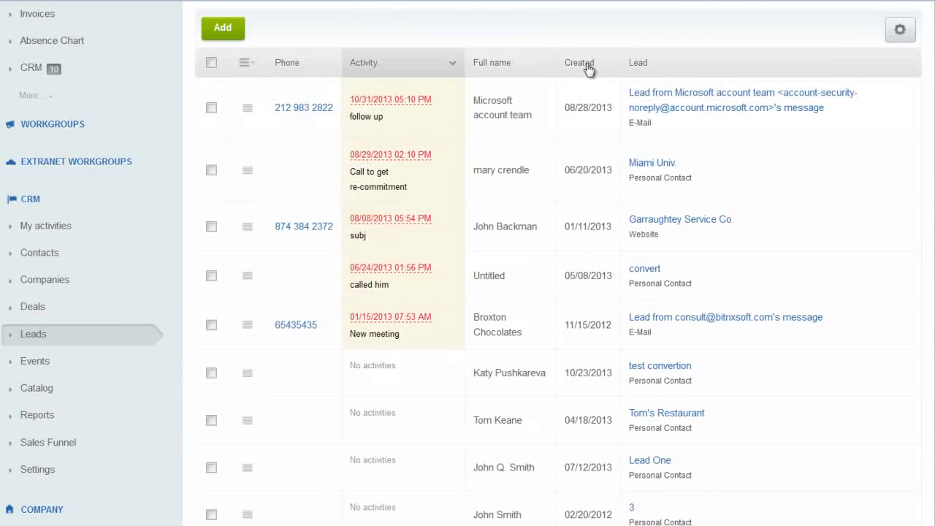
left_click_drag(589, 68, 480, 71)
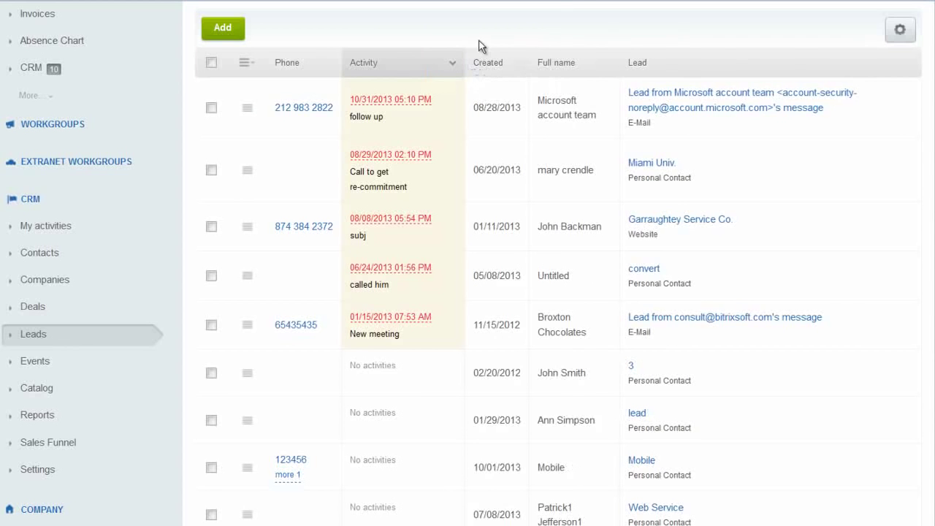
left_click(248, 112)
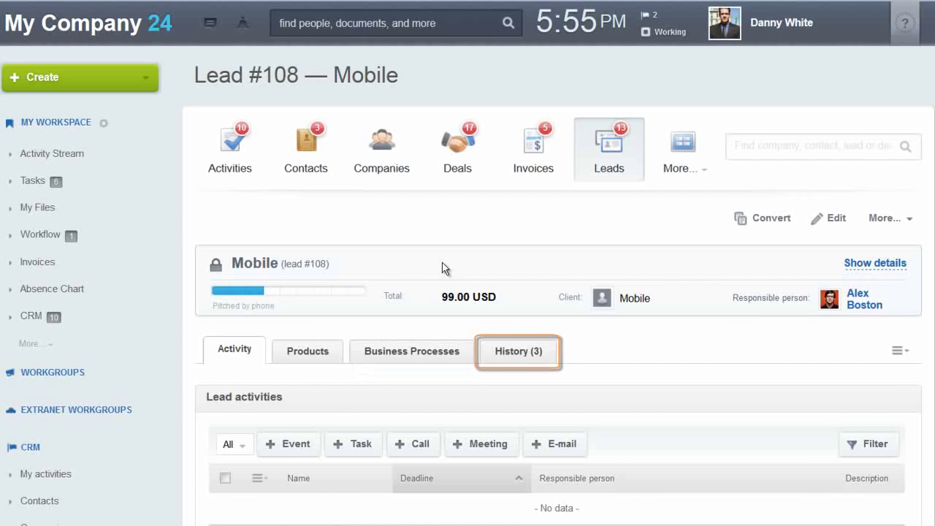
Scroll down lead #108 'Mobile' to its Lead activities section, which is empty.
scroll(515, 215, "down", 3)
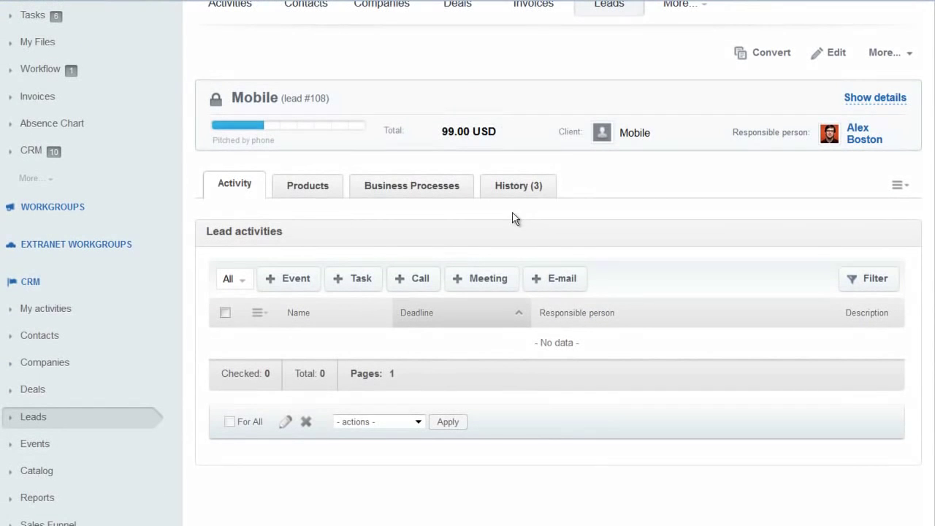
Start a new task for the Mobile lead, then discard it unfinished.
left_click(351, 282)
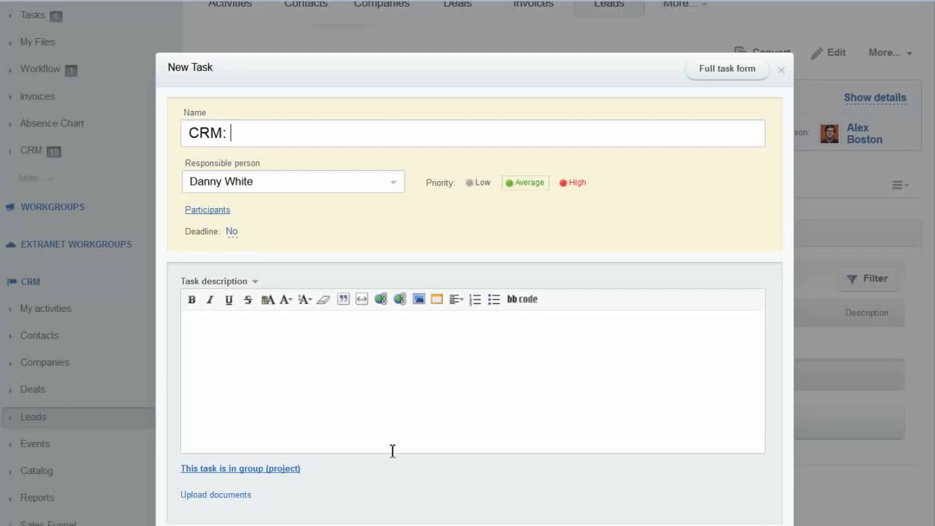
scroll(501, 418, "down", 1)
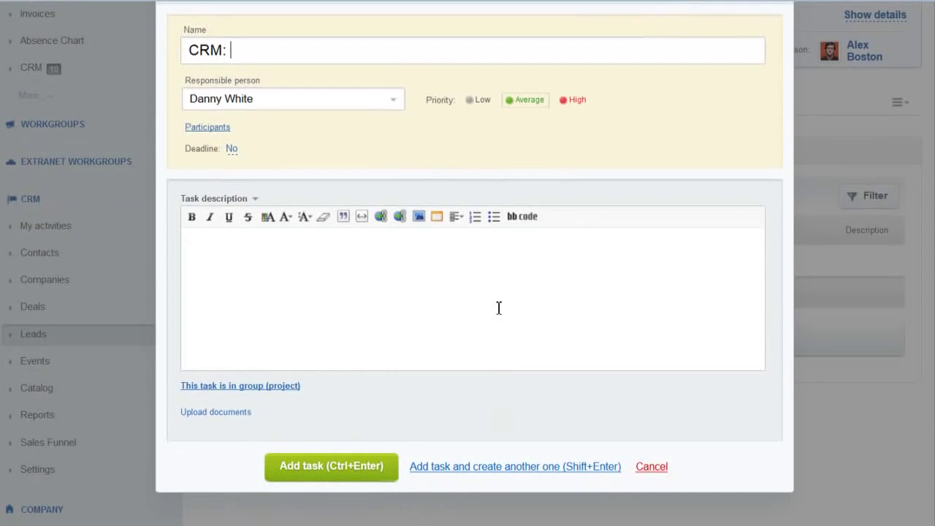
key("Escape")
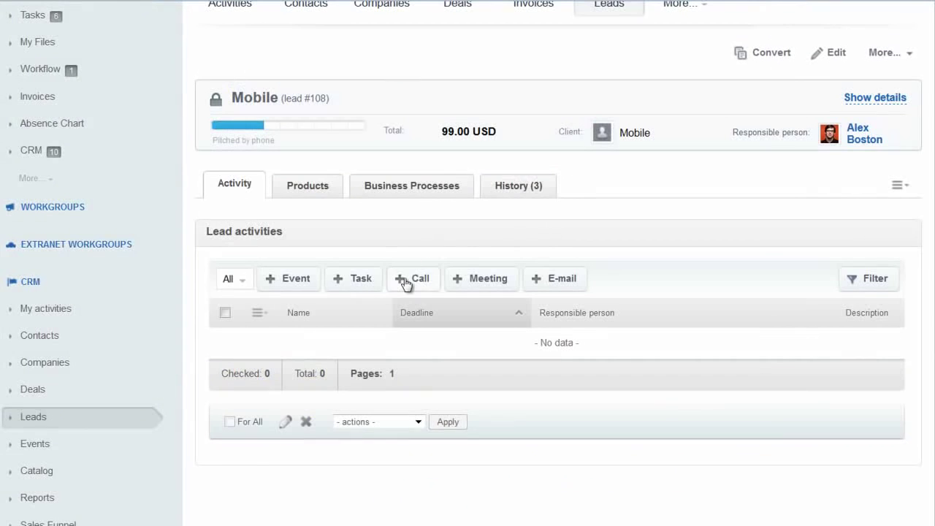
Schedule a 'follow up' call for November 14, 2013, then start an e-mail to the lead.
left_click(406, 282)
left_click(336, 140)
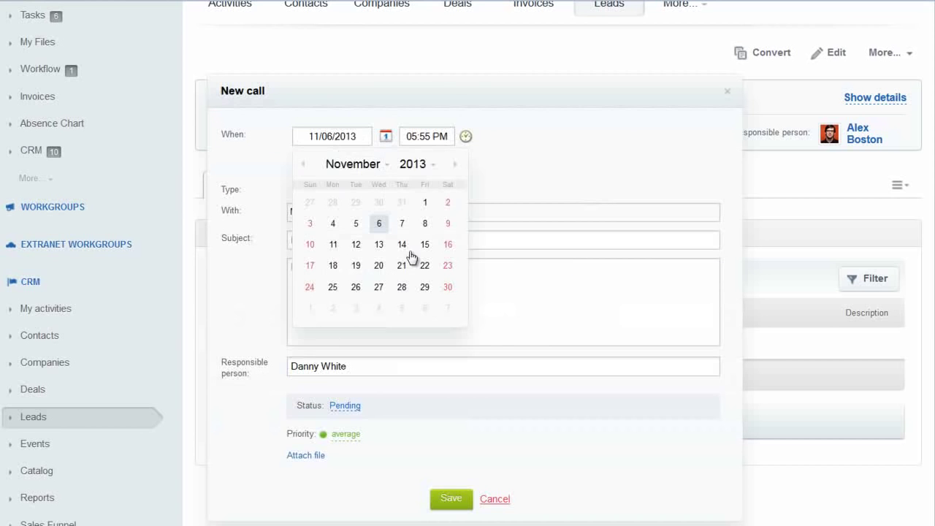
left_click(401, 253)
left_click(368, 242)
type("follow up")
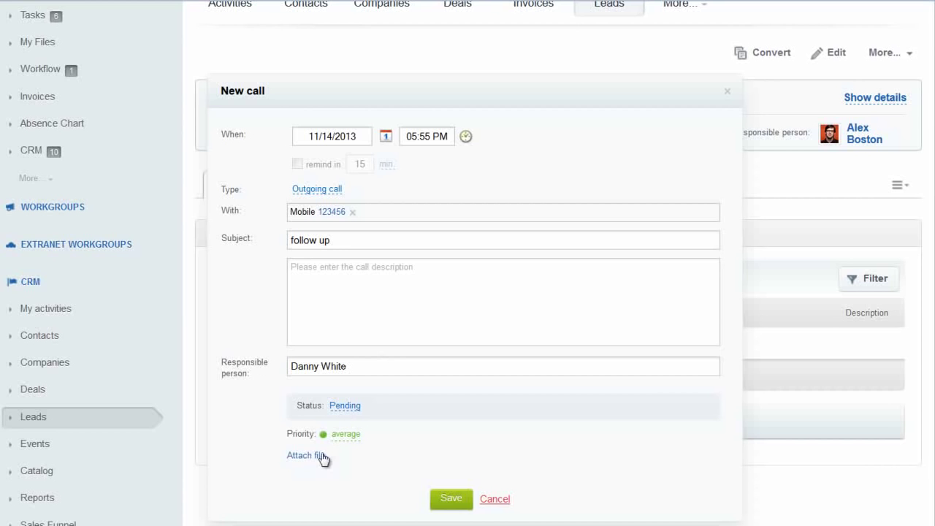
left_click(453, 497)
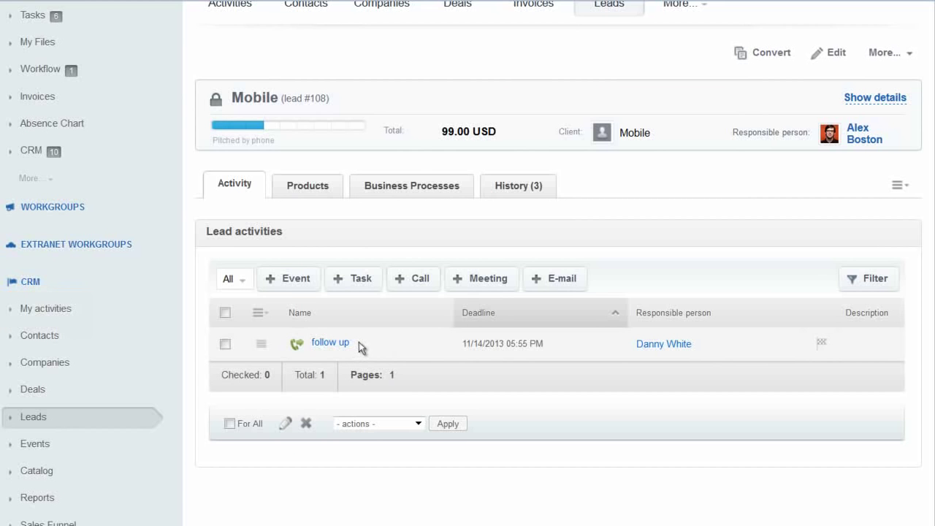
left_click(561, 278)
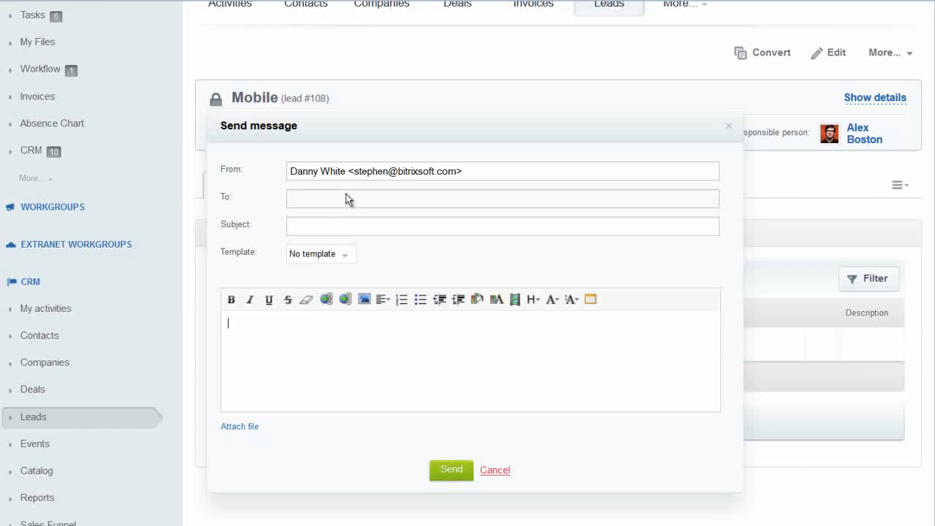
Check which message templates are available for the e-mail.
left_click(348, 257)
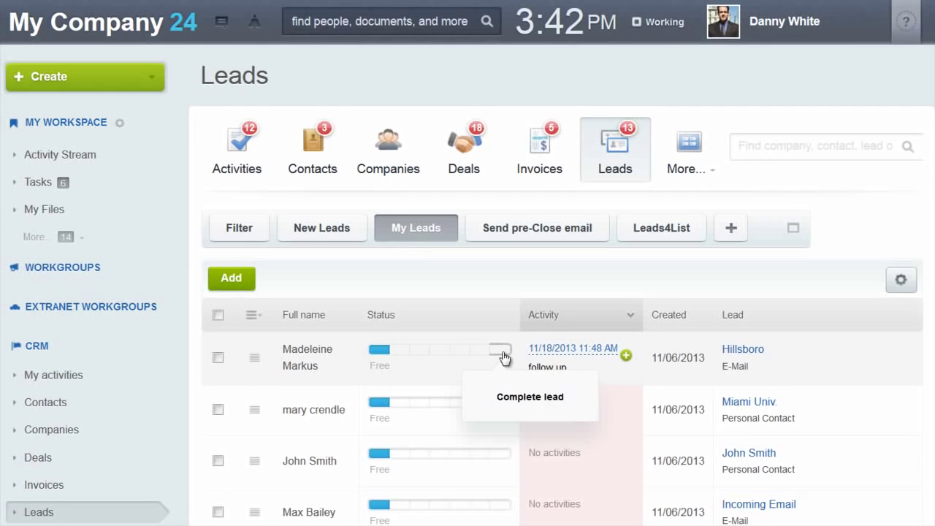
Set a final outcome for the Hillsboro lead, choosing Convert rather than junking it.
left_click(504, 356)
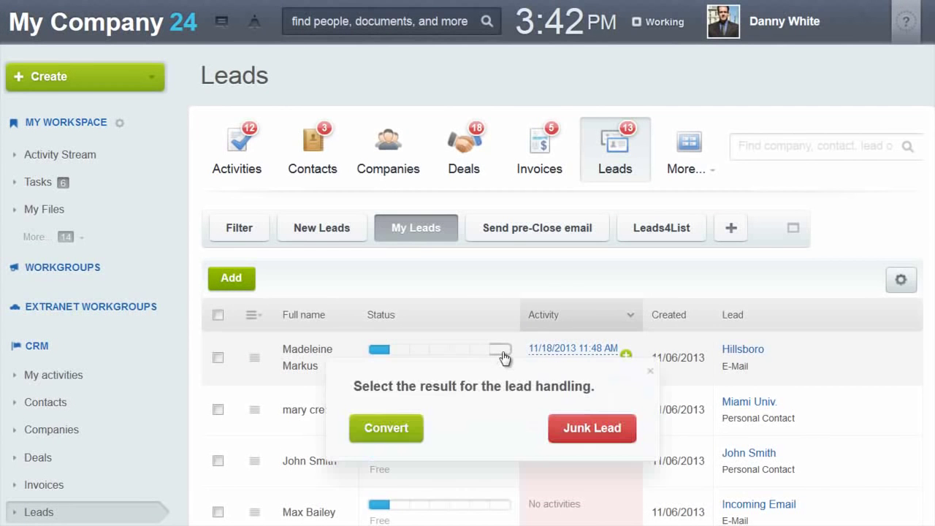
left_click(400, 437)
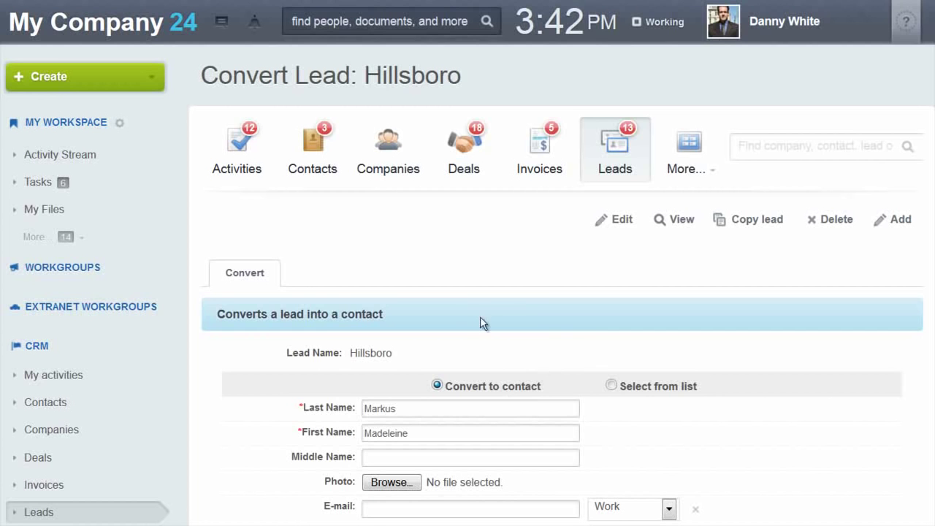
Fill in the new contact's e-mail address.
scroll(480, 316, "down", 1)
scroll(482, 320, "down", 4)
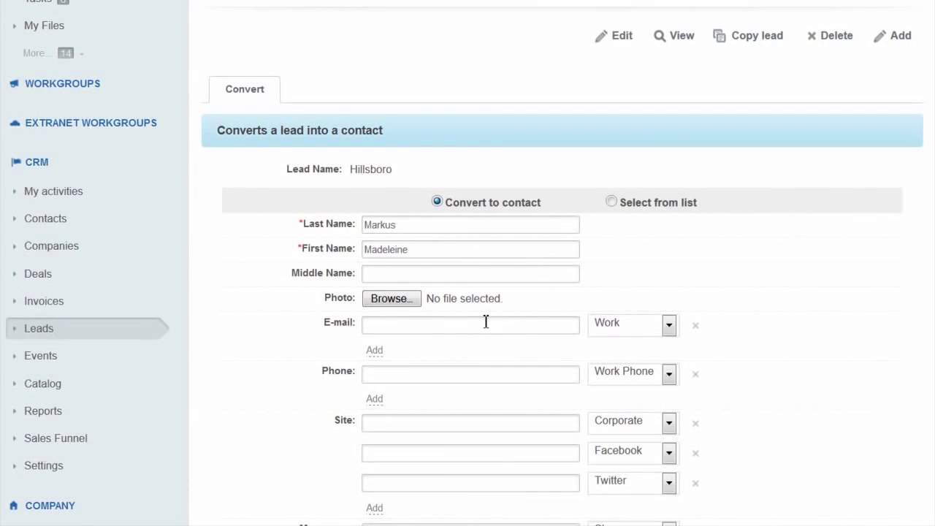
scroll(514, 307, "down", 2)
left_click(468, 233)
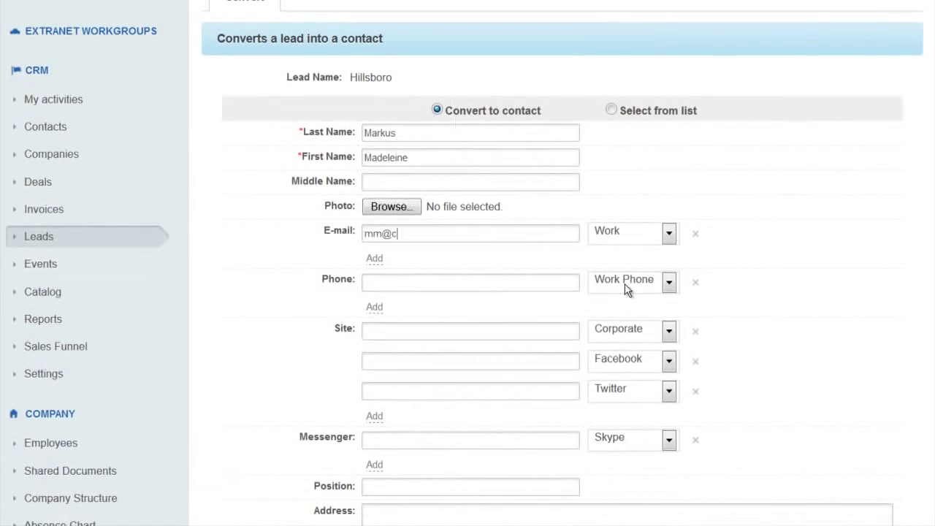
Have the conversion create a new Hillsboro company.
scroll(474, 328, "down", 6)
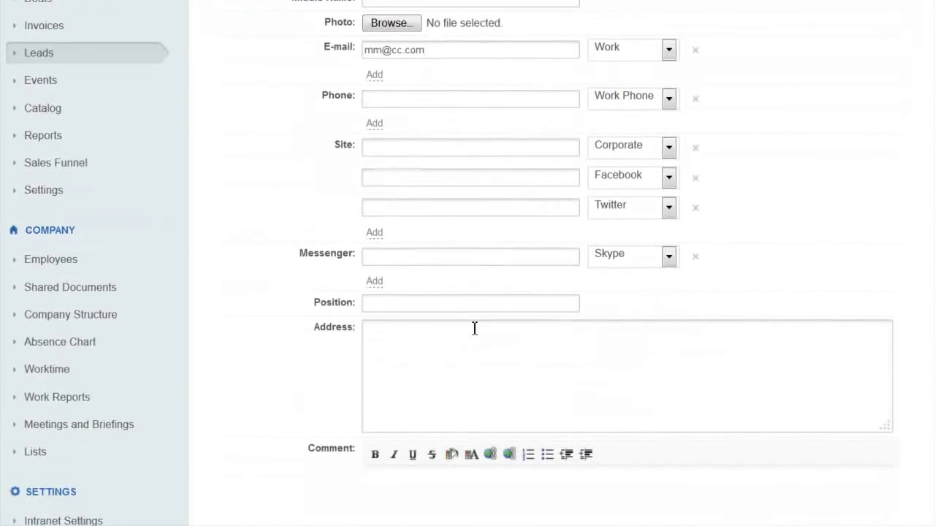
scroll(477, 323, "down", 2)
scroll(515, 310, "down", 4)
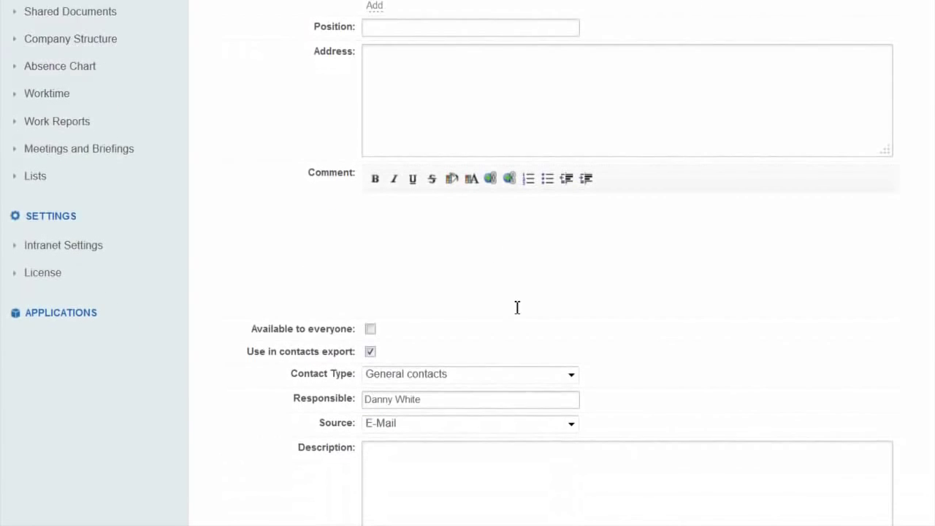
scroll(514, 314, "down", 2)
scroll(514, 313, "down", 2)
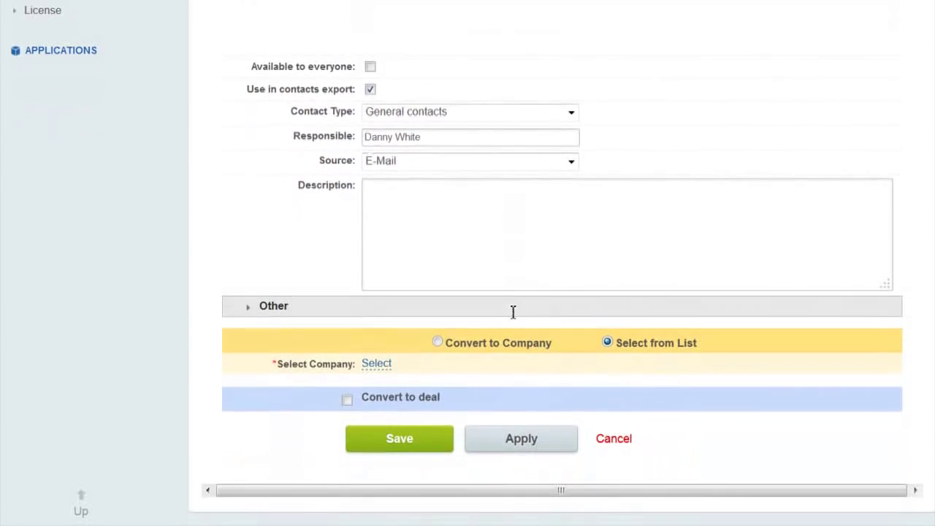
left_click(438, 342)
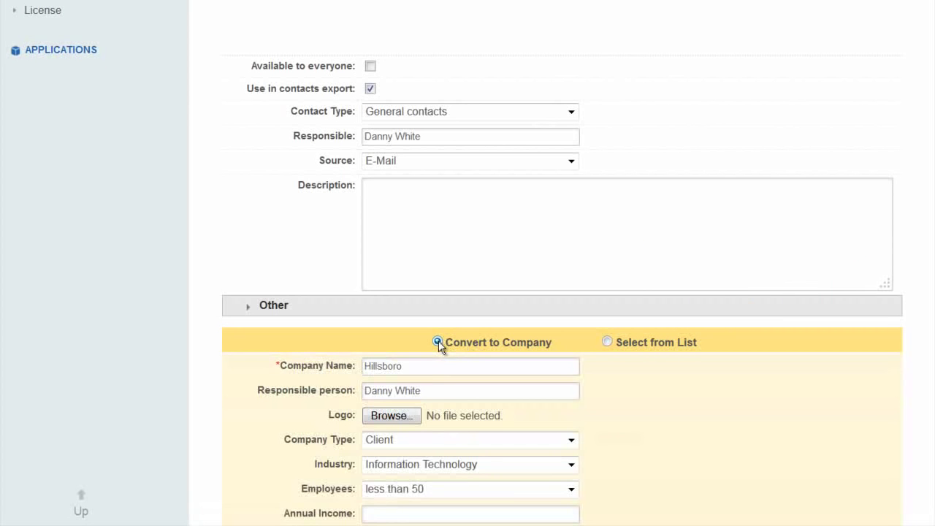
Also create a Hillsboro deal, stage In Development, due 11/22/2013.
scroll(460, 263, "down", 3)
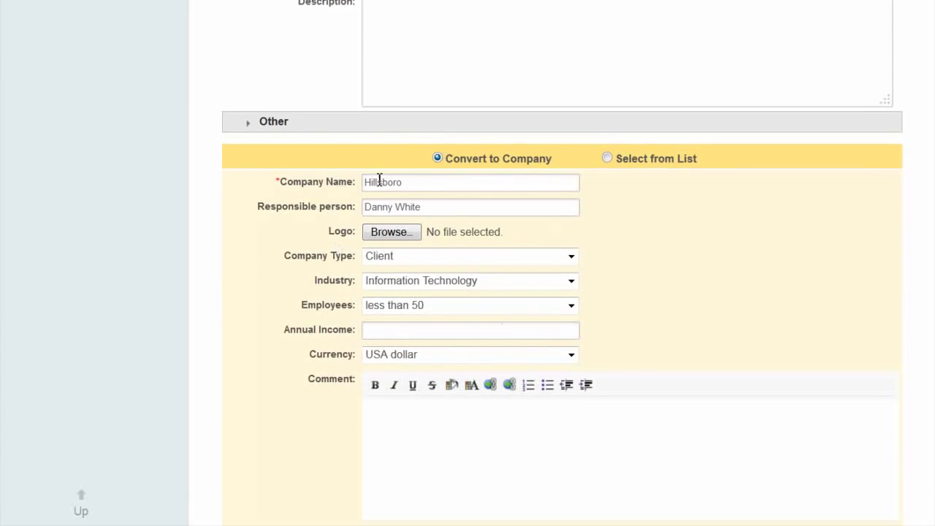
scroll(250, 228, "down", 3)
scroll(252, 231, "down", 4)
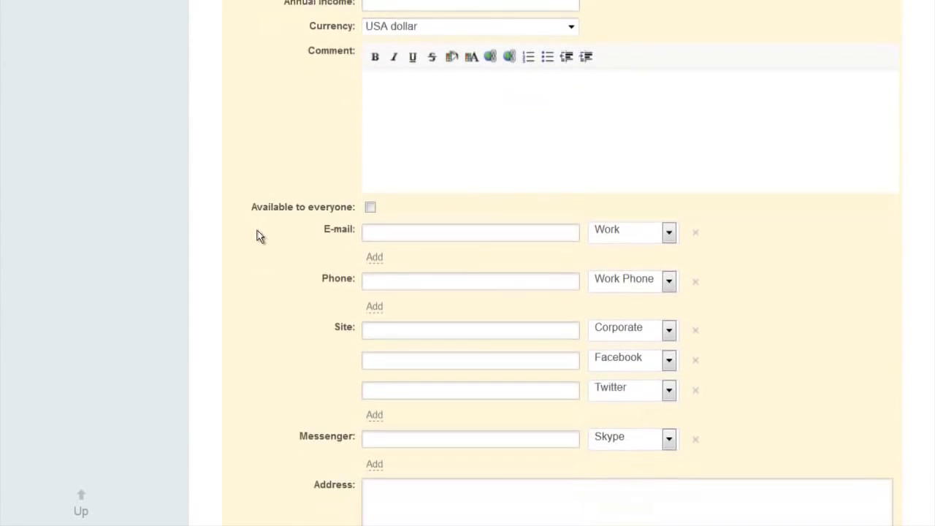
scroll(257, 236, "down", 2)
scroll(257, 236, "down", 4)
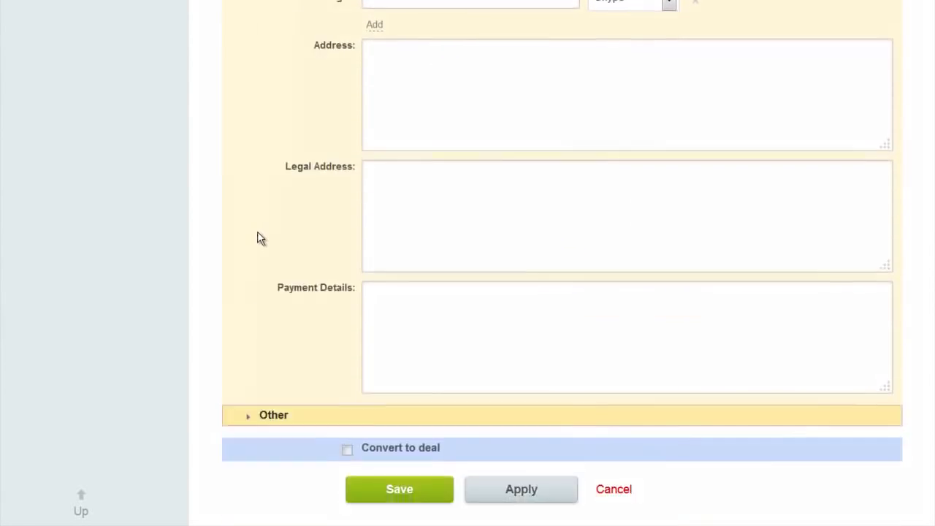
left_click(347, 400)
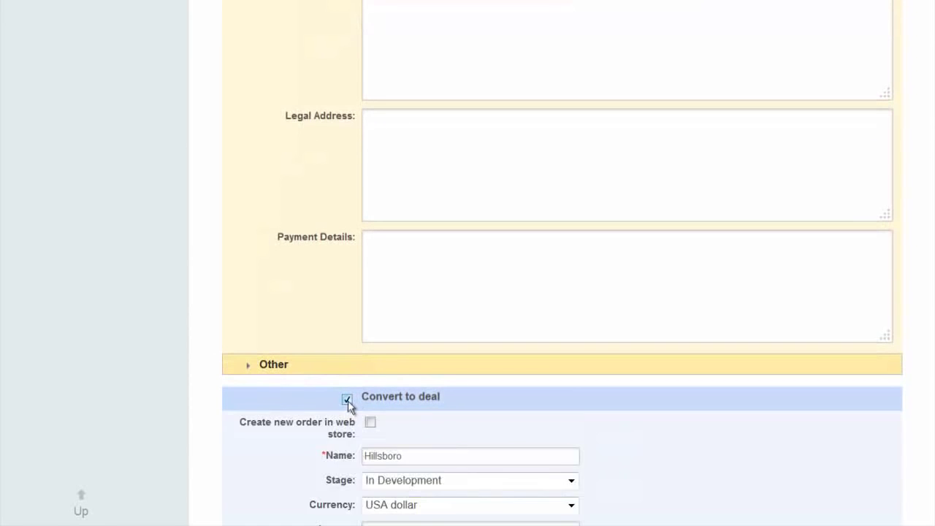
scroll(363, 296, "down", 4)
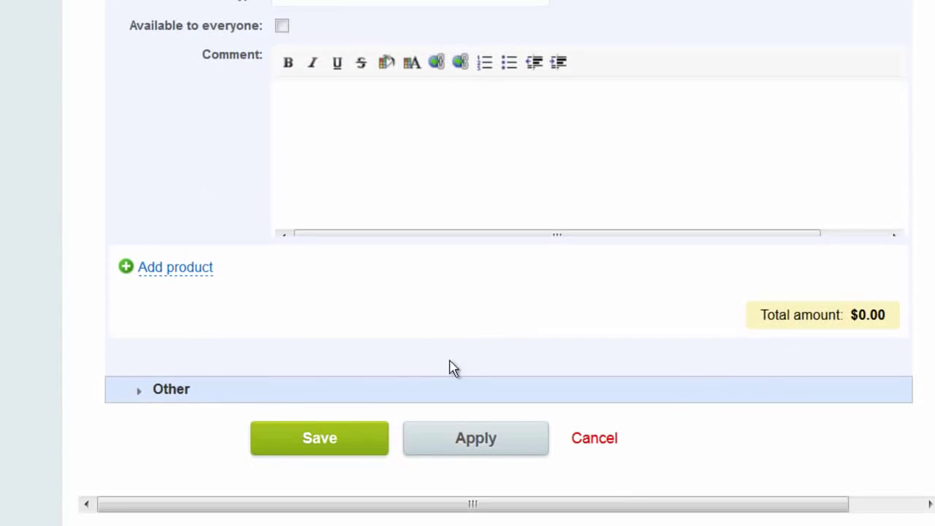
Save the conversion and view the contact's linked Hillsboro deal.
left_click(329, 505)
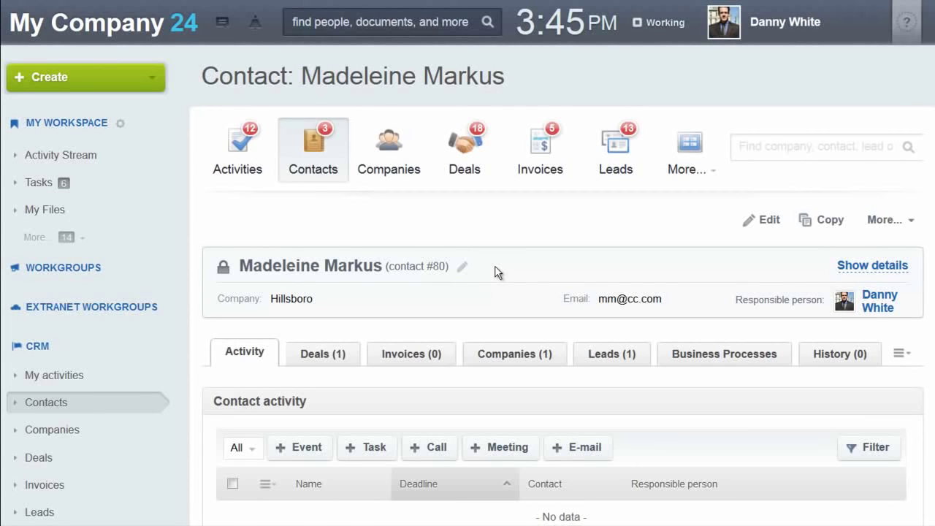
scroll(495, 272, "down", 2)
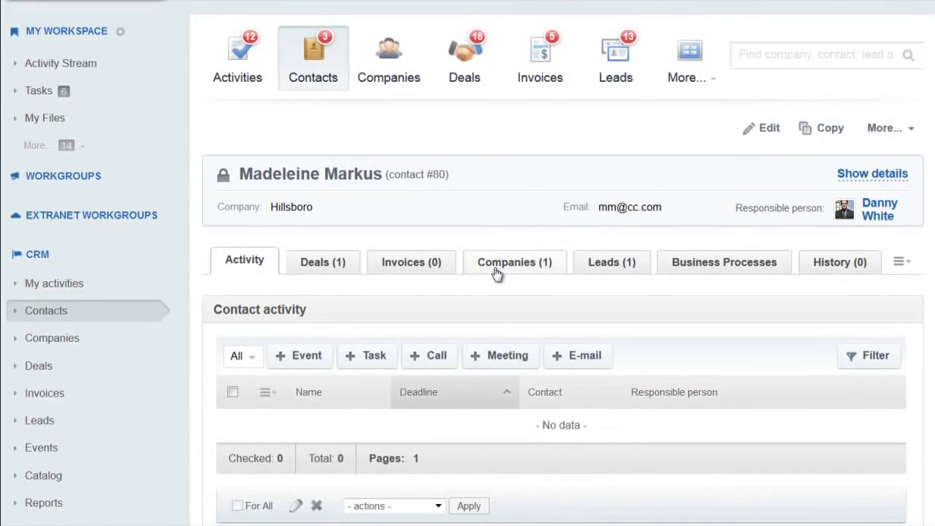
scroll(495, 272, "down", 2)
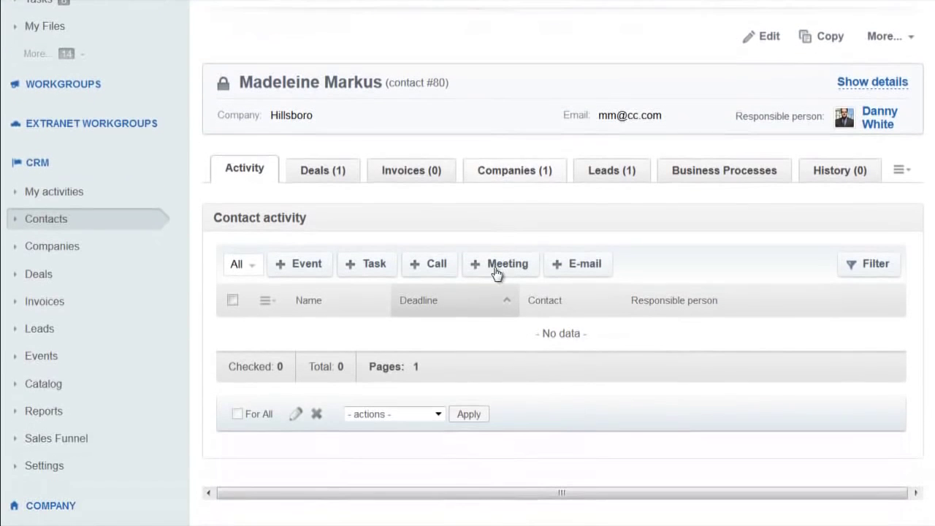
left_click(337, 176)
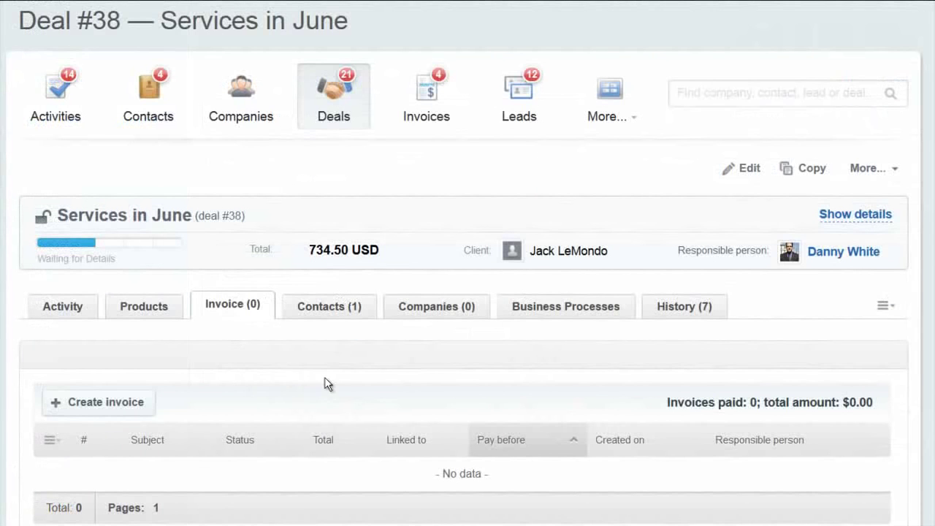
Create an invoice for the deal, payable before 11/29/2013, and save it as a draft.
left_click(121, 410)
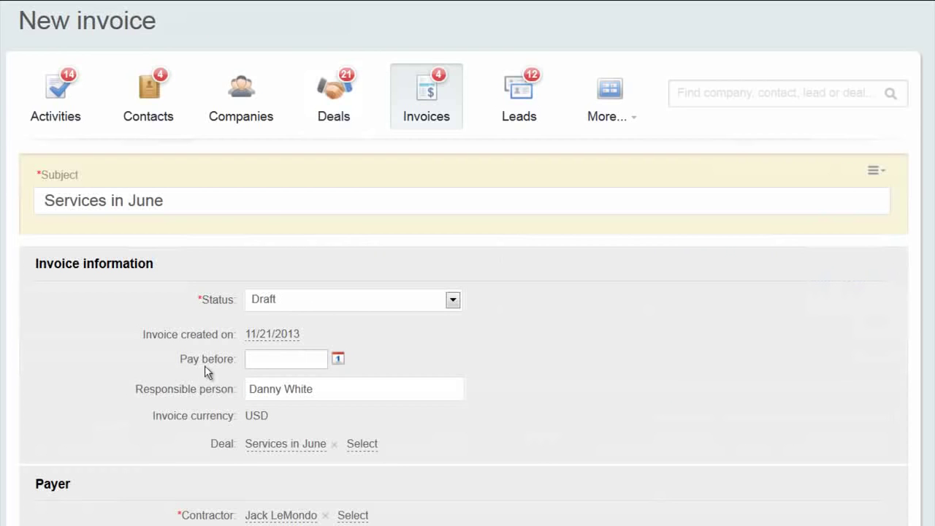
left_click(338, 361)
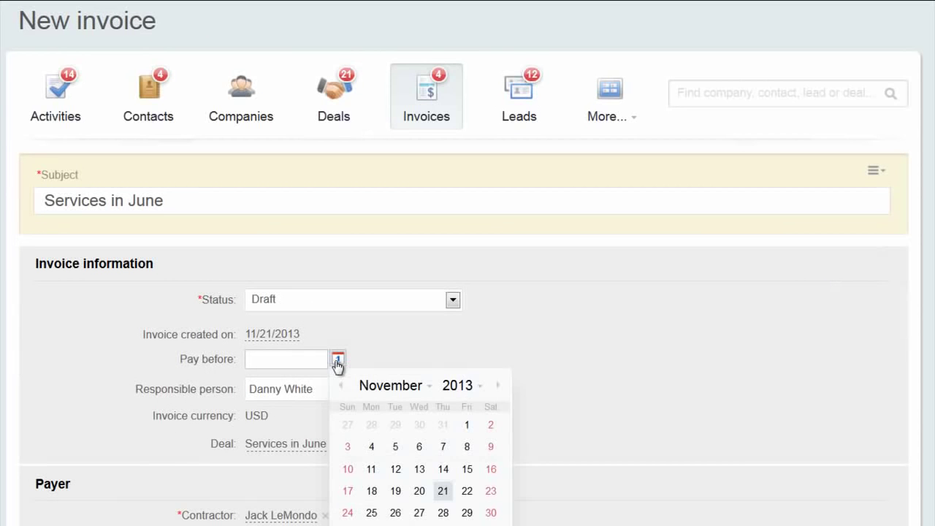
left_click(466, 513)
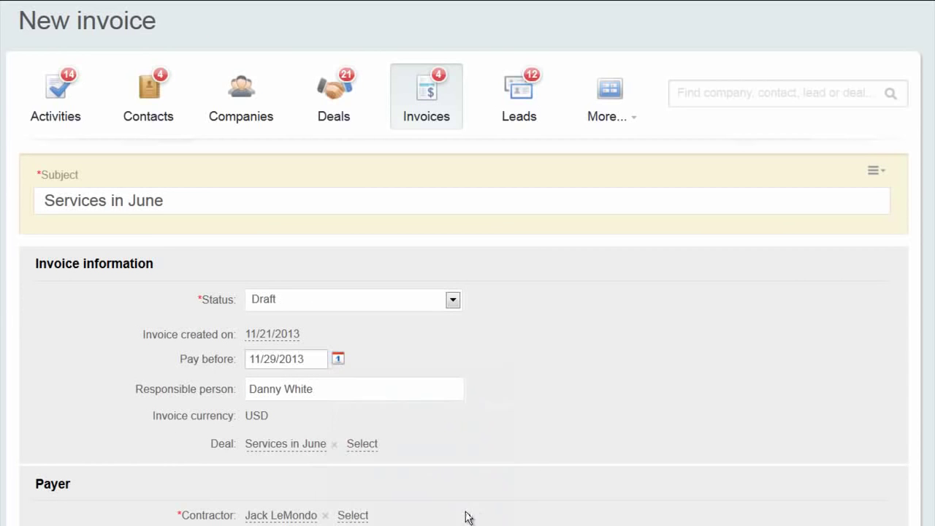
scroll(467, 516, "down", 3)
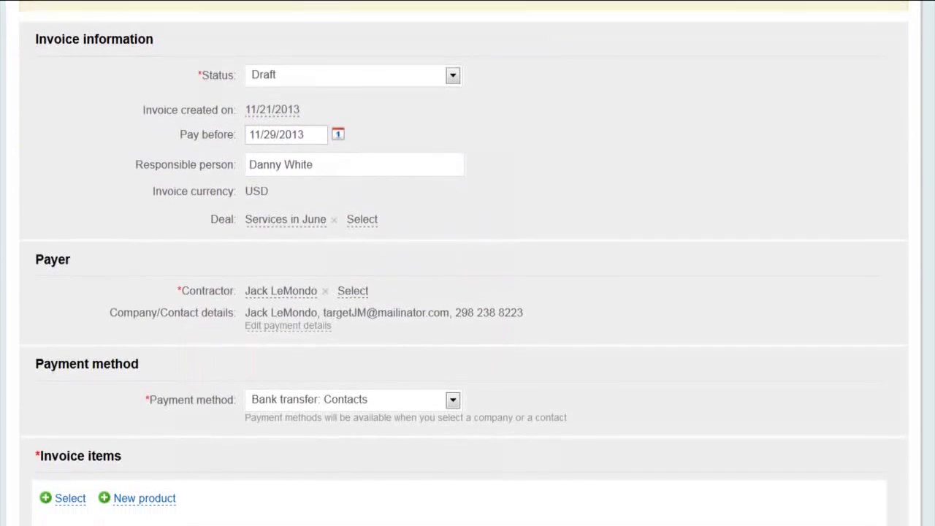
scroll(468, 263, "down", 3)
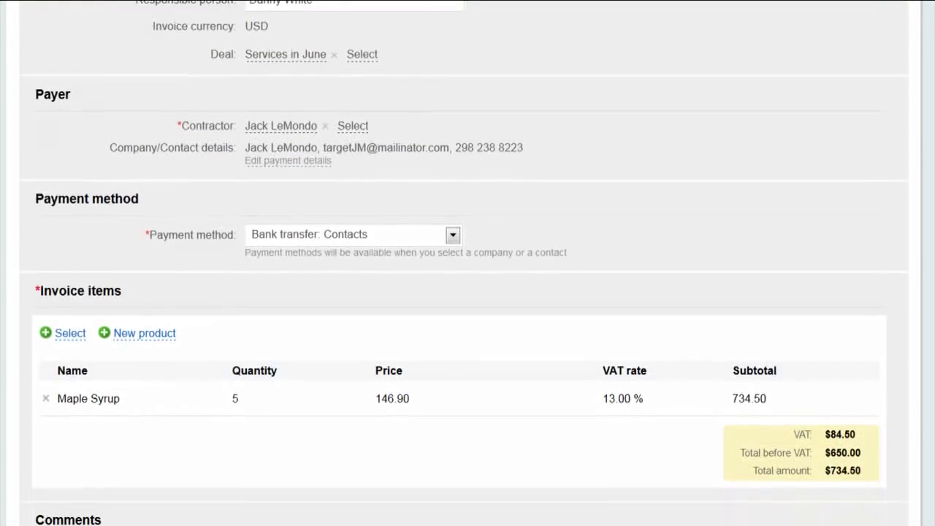
scroll(468, 263, "down", 3)
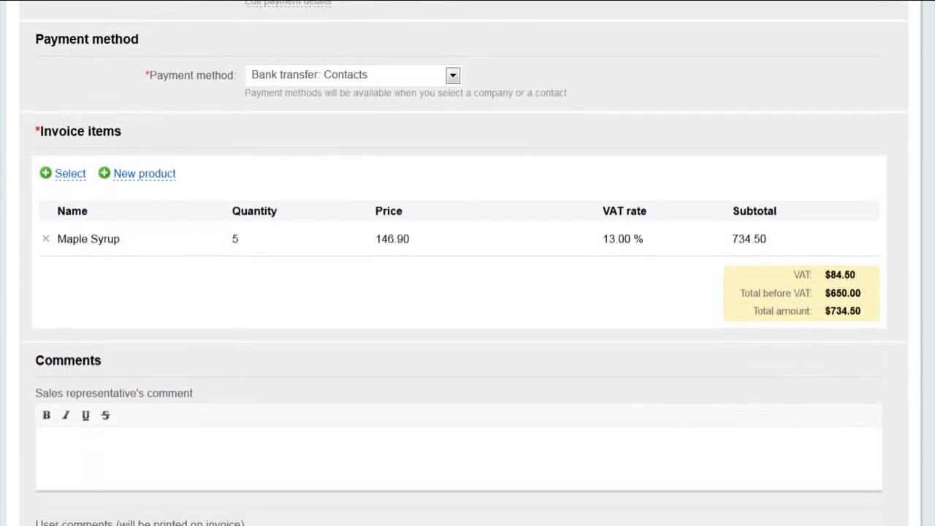
scroll(468, 263, "down", 3)
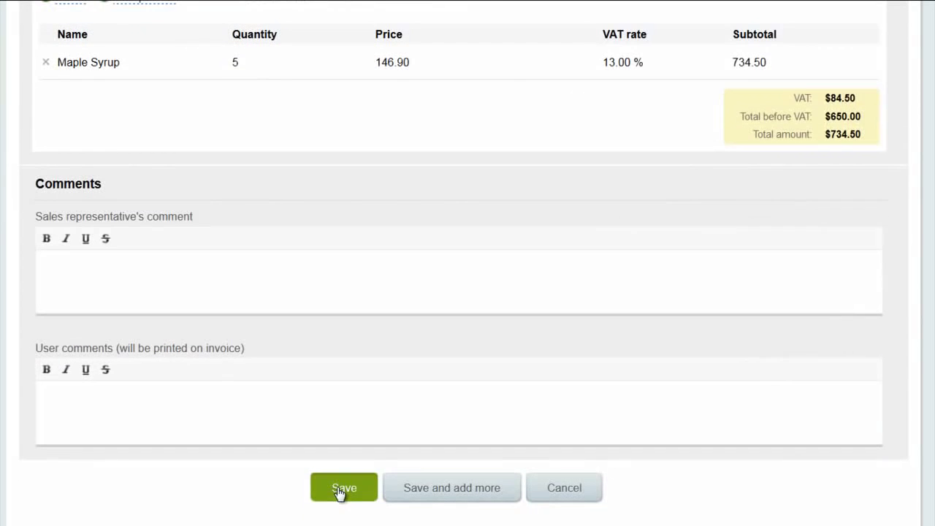
left_click(340, 490)
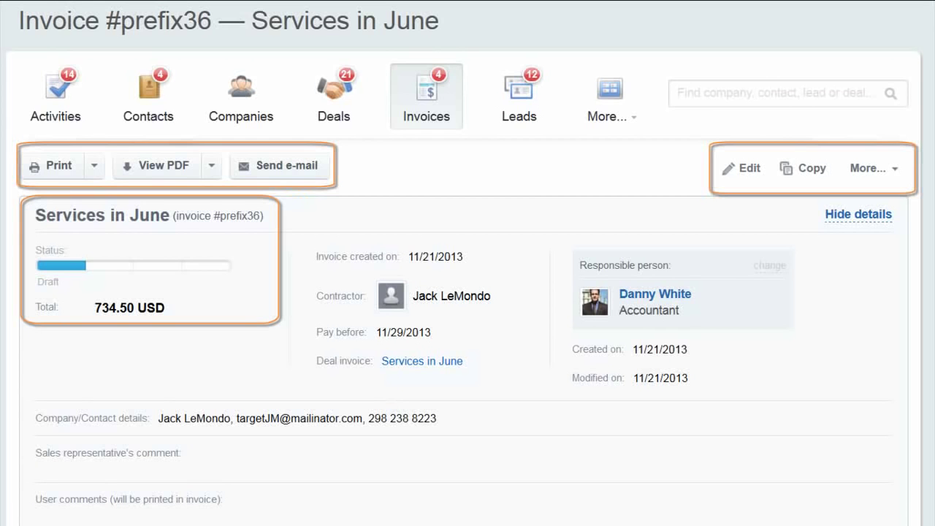
Preview the Services in June invoice as a PDF.
scroll(183, 209, "down", 1)
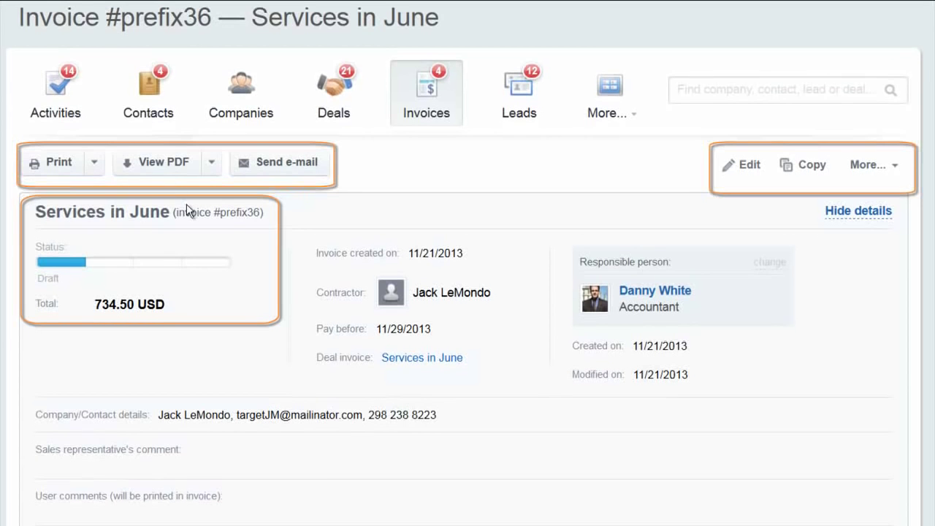
left_click(156, 165)
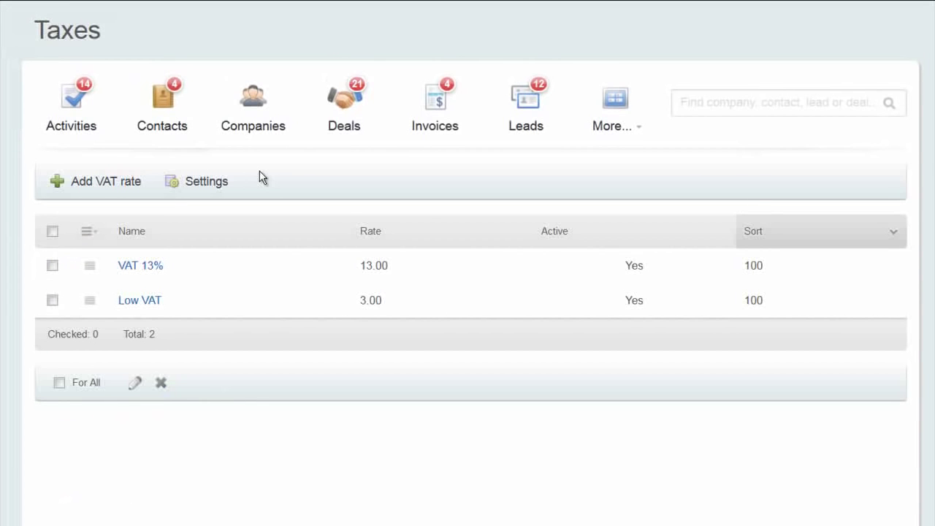
Switch the tax type to Location-dependent tax (sales tax).
left_click(206, 185)
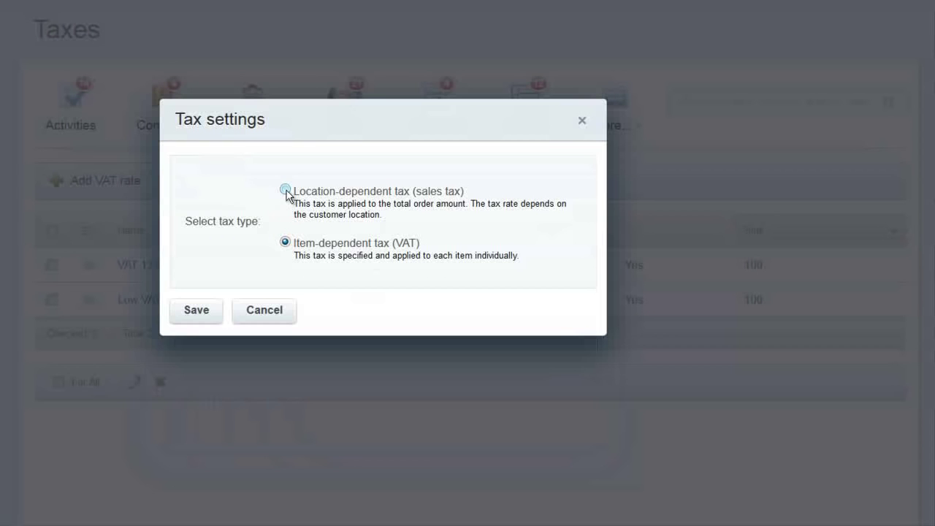
left_click(285, 191)
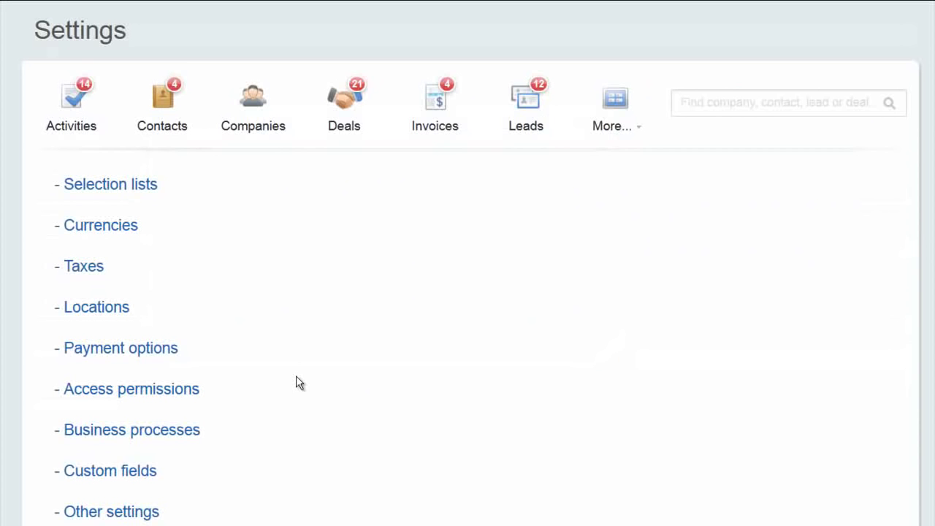
Open CRM Access Permissions and highlight the user, Sales group owner and Sales Department entries.
left_click(179, 392)
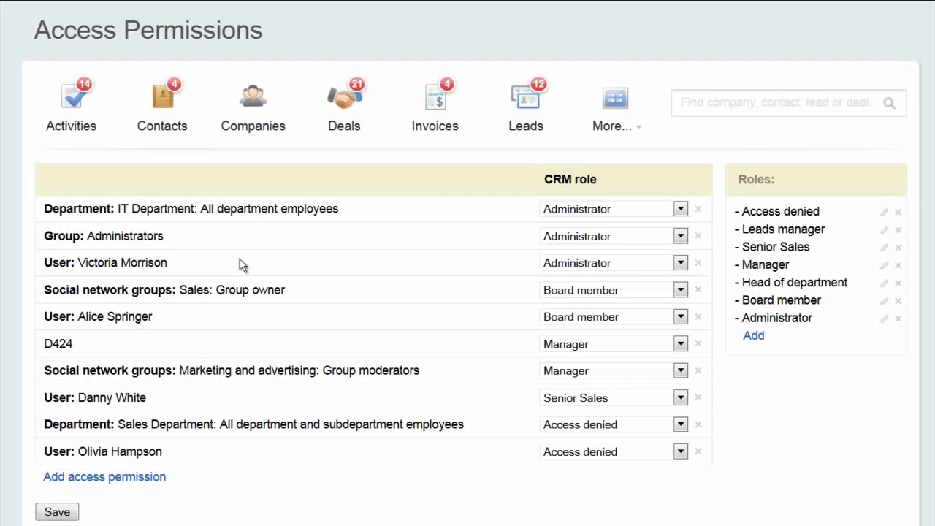
left_click_drag(43, 269, 183, 276)
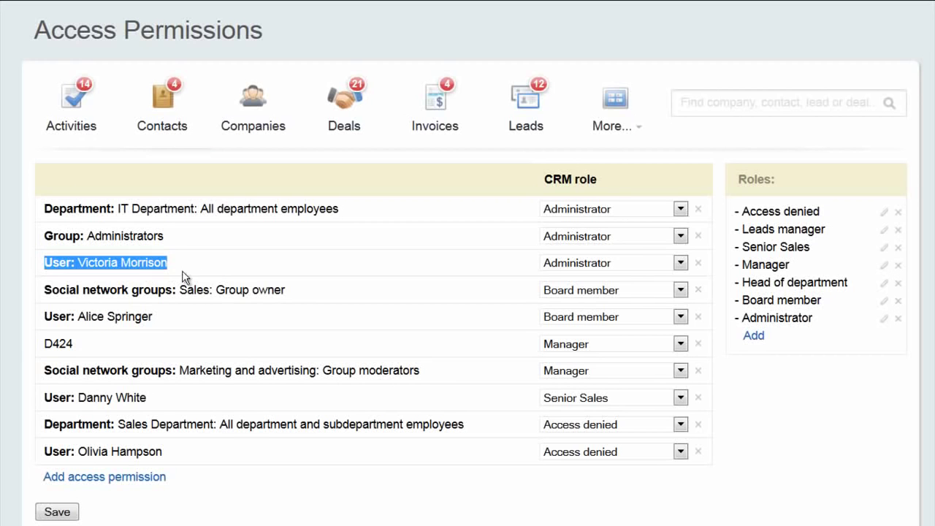
left_click(210, 266)
left_click_drag(43, 293, 319, 301)
left_click(65, 359)
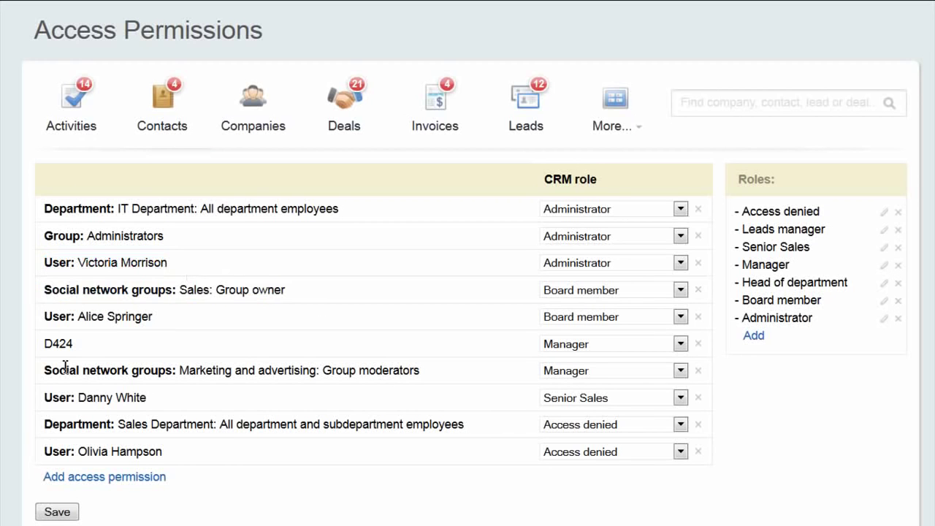
left_click_drag(44, 424, 485, 436)
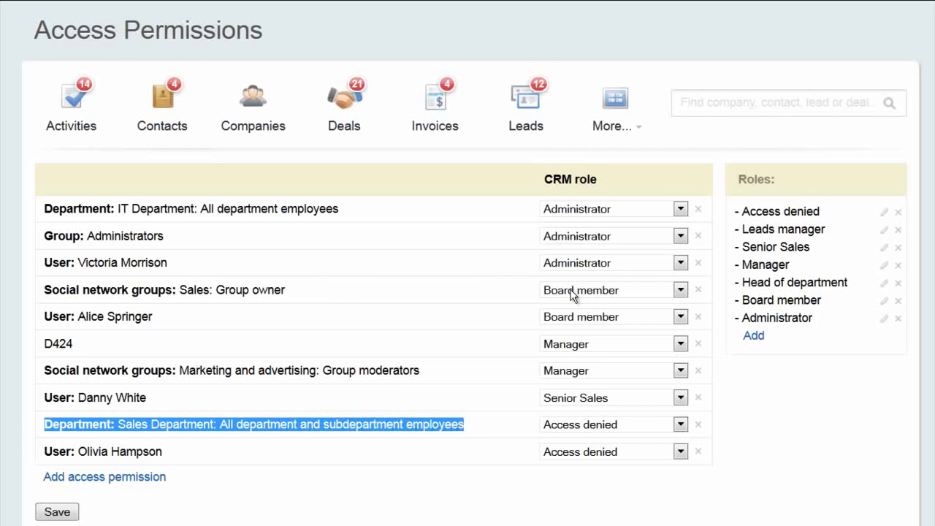
Change D424's CRM role from Manager to Senior Sales.
left_click_drag(545, 179, 610, 182)
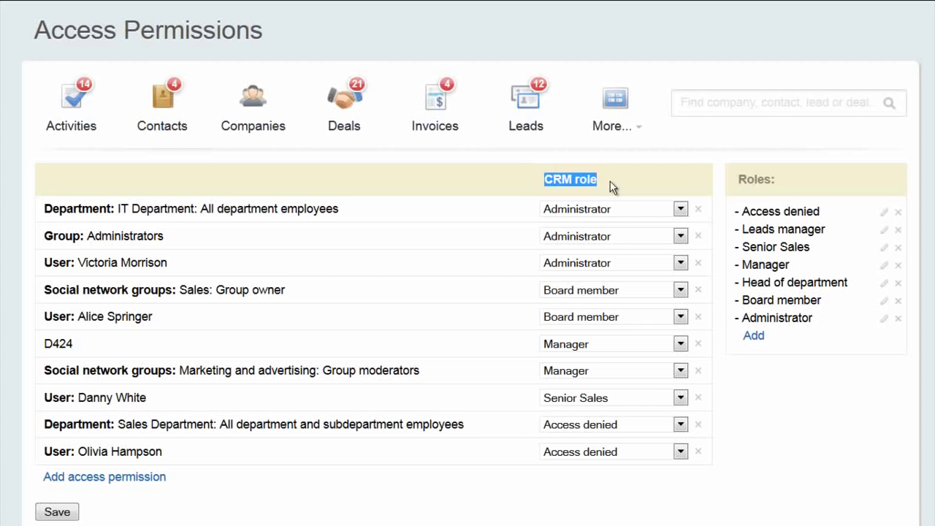
left_click(610, 181)
left_click(680, 344)
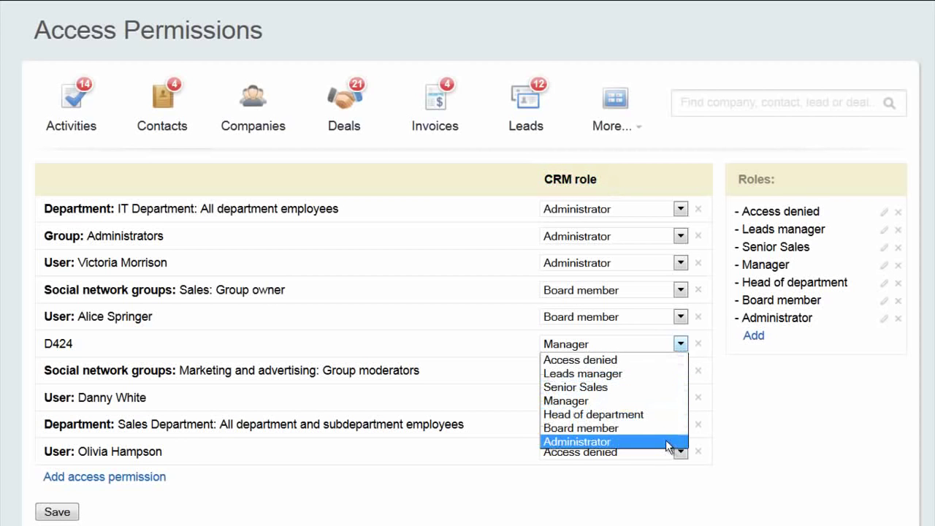
left_click(649, 387)
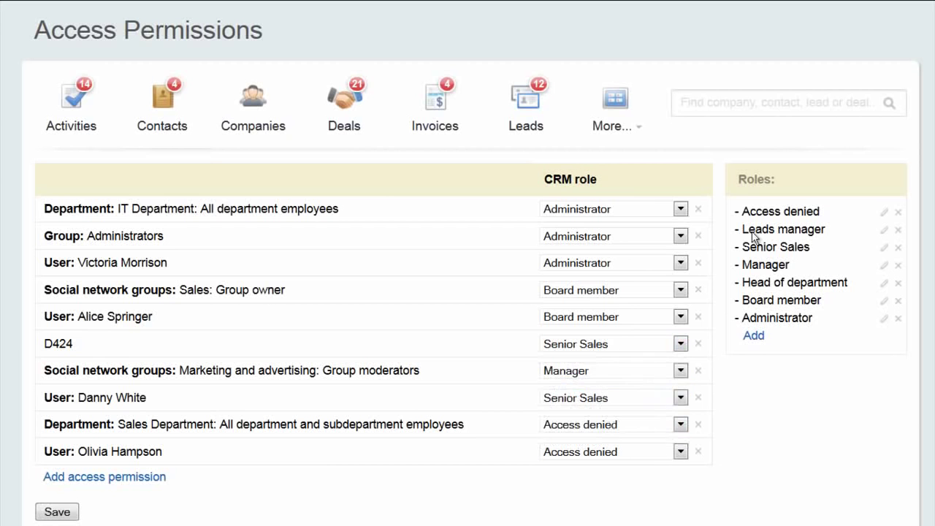
Inspect the Senior Sales role's Contact Read options and Deal stages without changing anything.
left_click(884, 249)
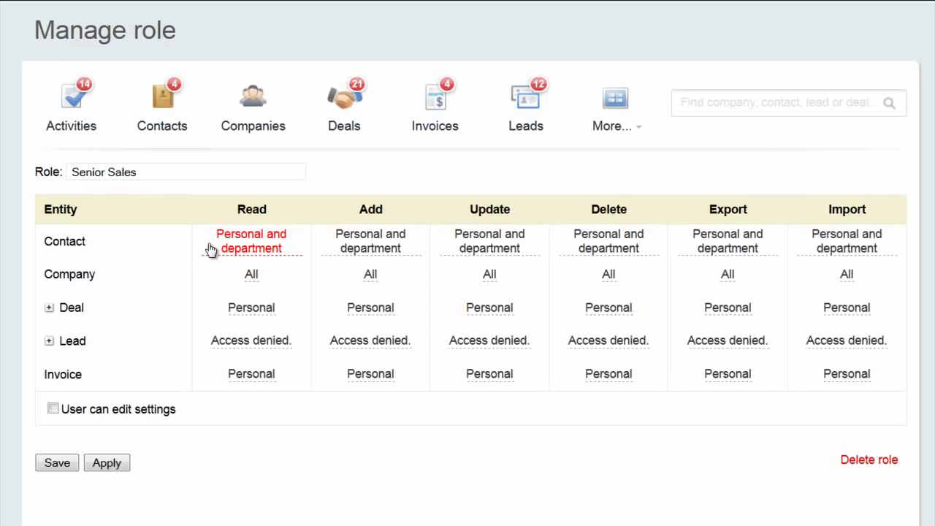
left_click(284, 256)
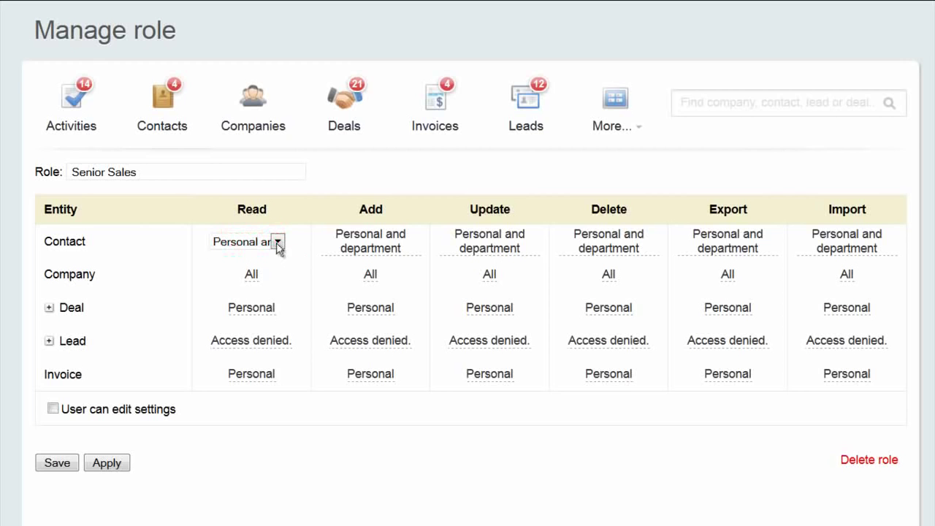
left_click(278, 245)
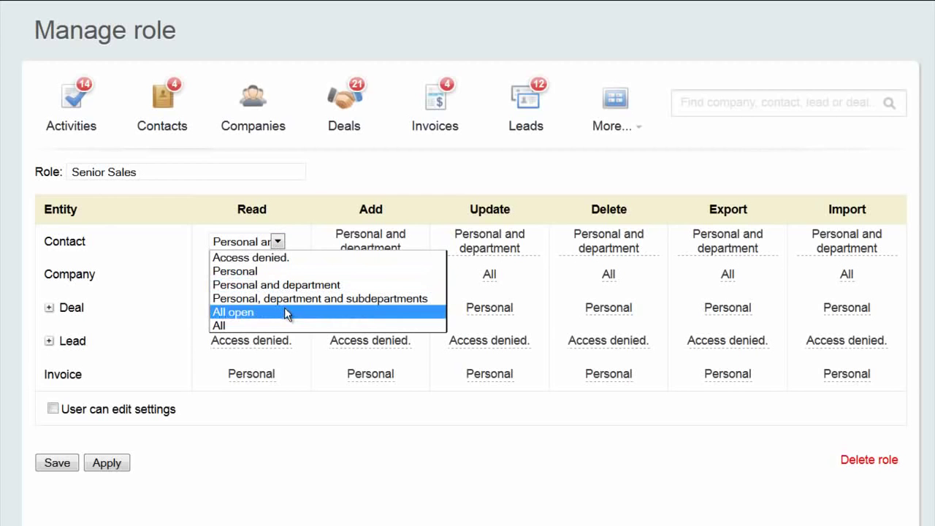
left_click(262, 451)
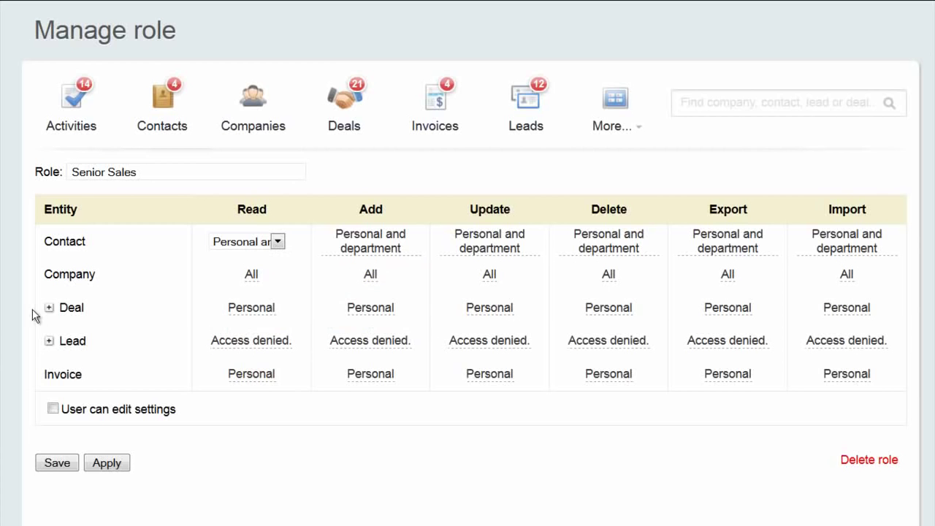
left_click(49, 308)
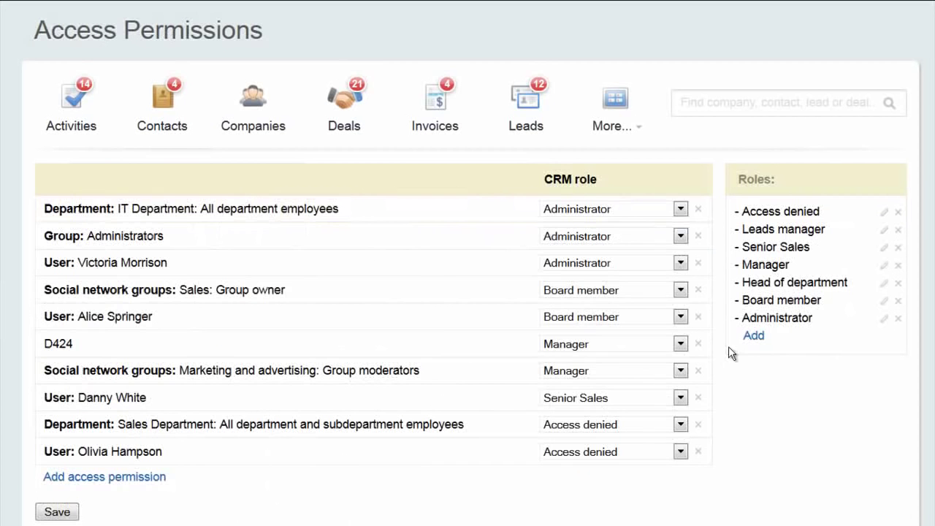
Open the Manager role, showing Personal access for contacts, deals, leads, invoices and All for companies.
left_click(884, 268)
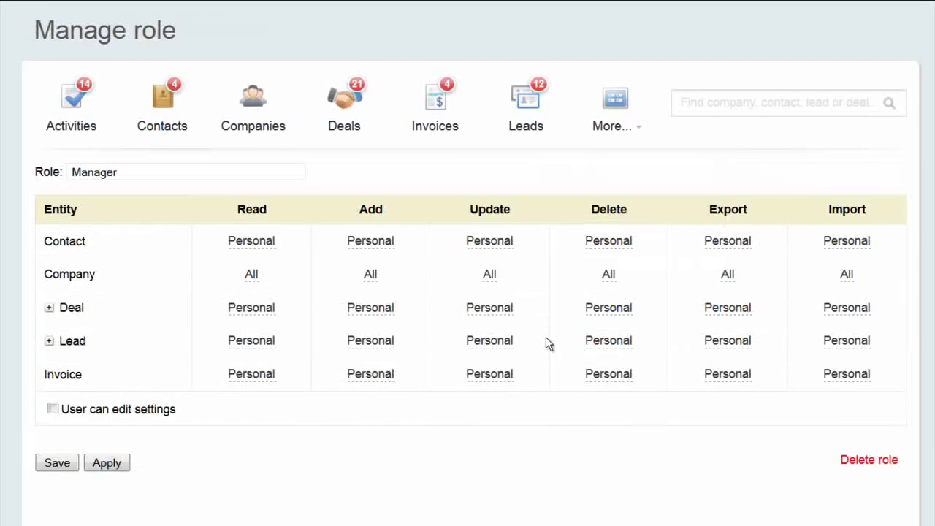